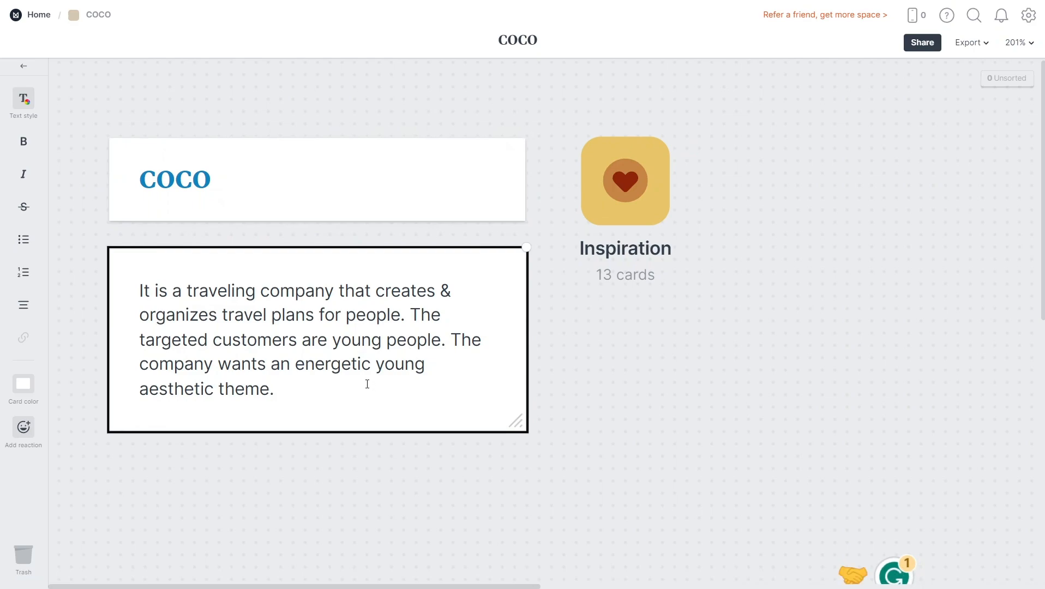
Open the Inspiration board and examine the collected travel logo references across its full width.
{"action": "left_click", "coordinate": [621, 187]}
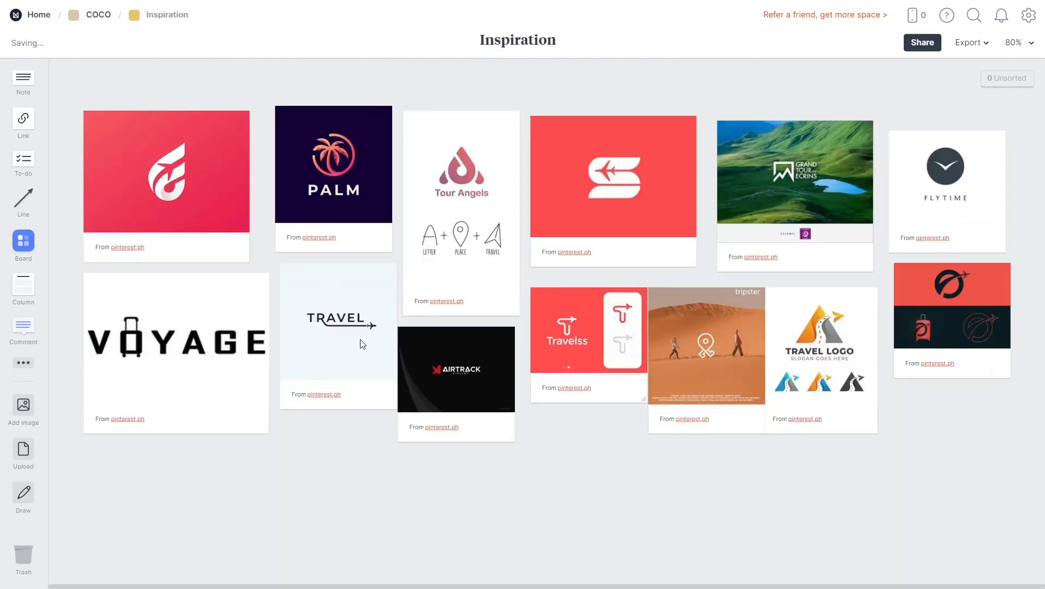
{"action": "scroll", "coordinate": [90, 205], "scroll_direction": "up", "scroll_amount": 7}
{"action": "scroll", "coordinate": [198, 240], "scroll_direction": "down", "scroll_amount": 3}
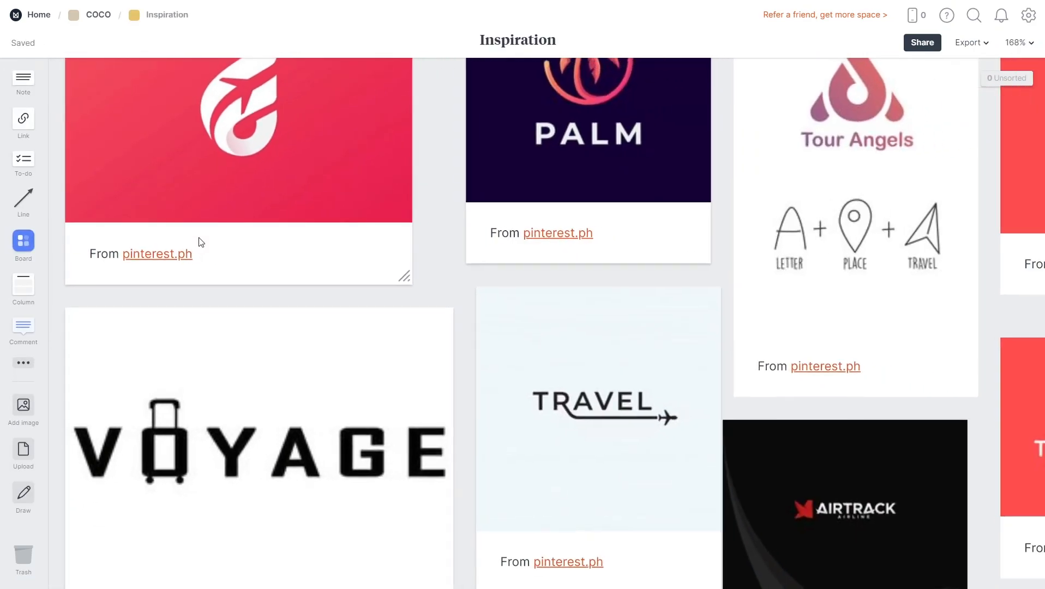
{"action": "left_click_drag", "start_coordinate": [310, 316], "coordinate": [159, 452]}
{"action": "left_click_drag", "start_coordinate": [581, 429], "coordinate": [83, 348]}
{"action": "left_click_drag", "start_coordinate": [601, 368], "coordinate": [287, 351]}
{"action": "scroll", "coordinate": [288, 350], "scroll_direction": "down", "scroll_amount": 5}
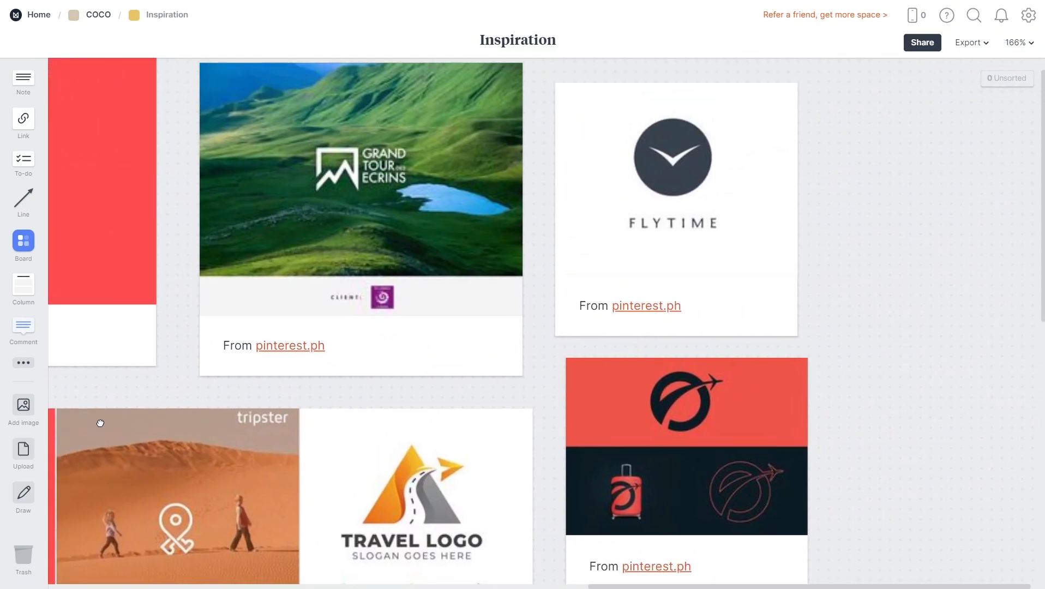
{"action": "scroll", "coordinate": [256, 457], "scroll_direction": "left", "scroll_amount": 6}
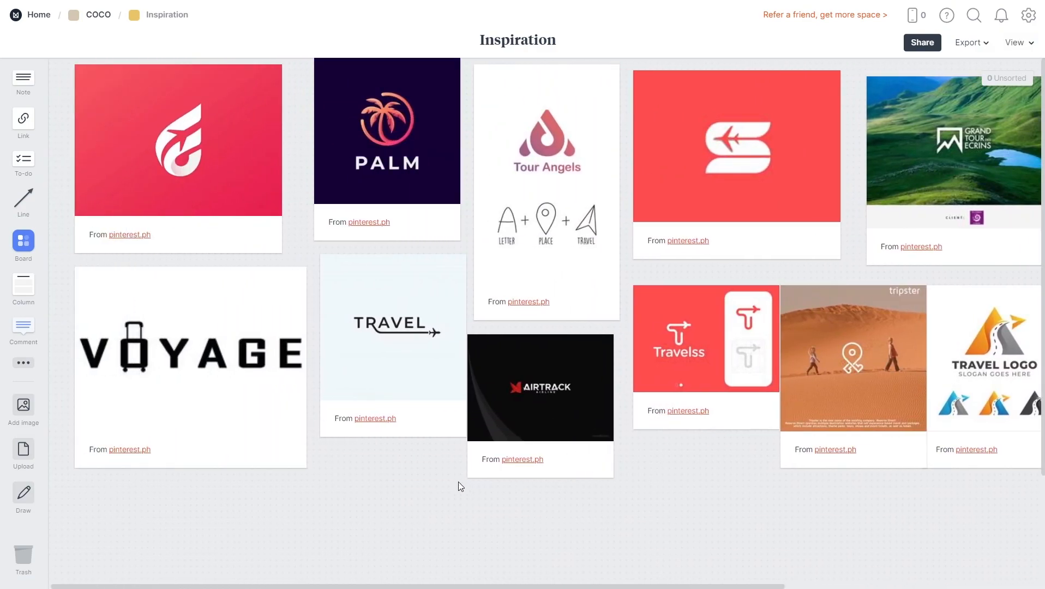
Examine the Voyage, Travel, Airtrack and Travelss logo references up close on the Inspiration board.
{"action": "scroll", "coordinate": [71, 376], "scroll_direction": "up", "scroll_amount": 5}
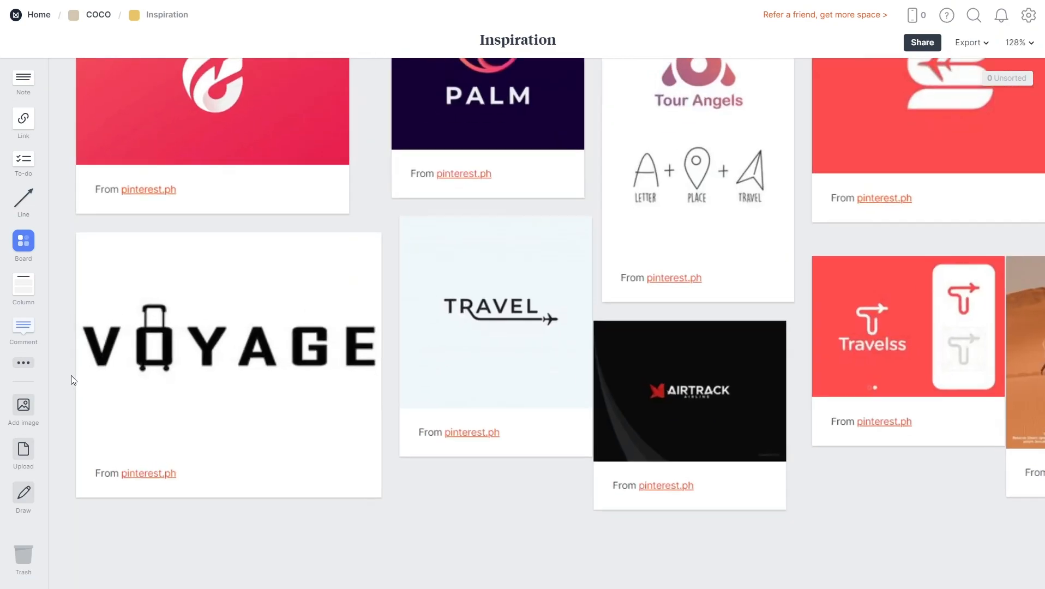
{"action": "scroll", "coordinate": [240, 369], "scroll_direction": "down", "scroll_amount": 4}
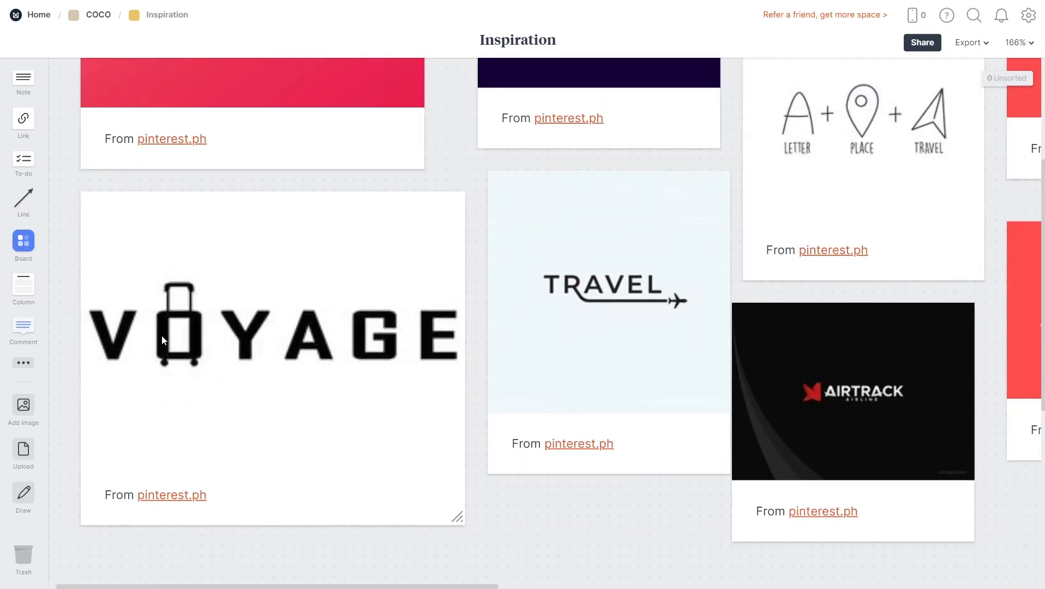
{"action": "left_click_drag", "start_coordinate": [545, 368], "coordinate": [379, 373]}
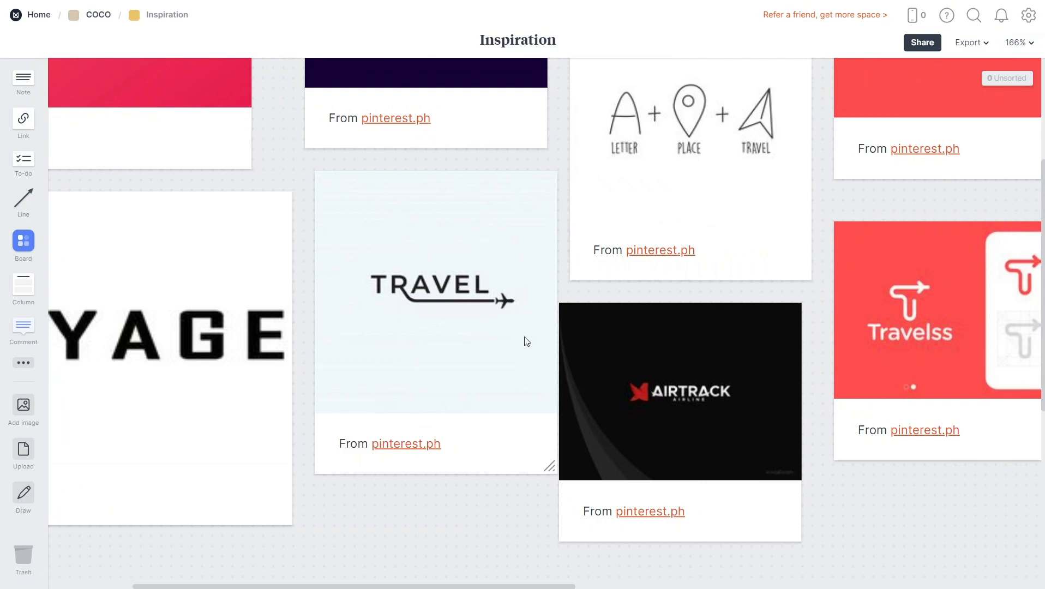
{"action": "scroll", "coordinate": [503, 334], "scroll_direction": "right", "scroll_amount": 5}
{"action": "scroll", "coordinate": [543, 358], "scroll_direction": "right", "scroll_amount": 3}
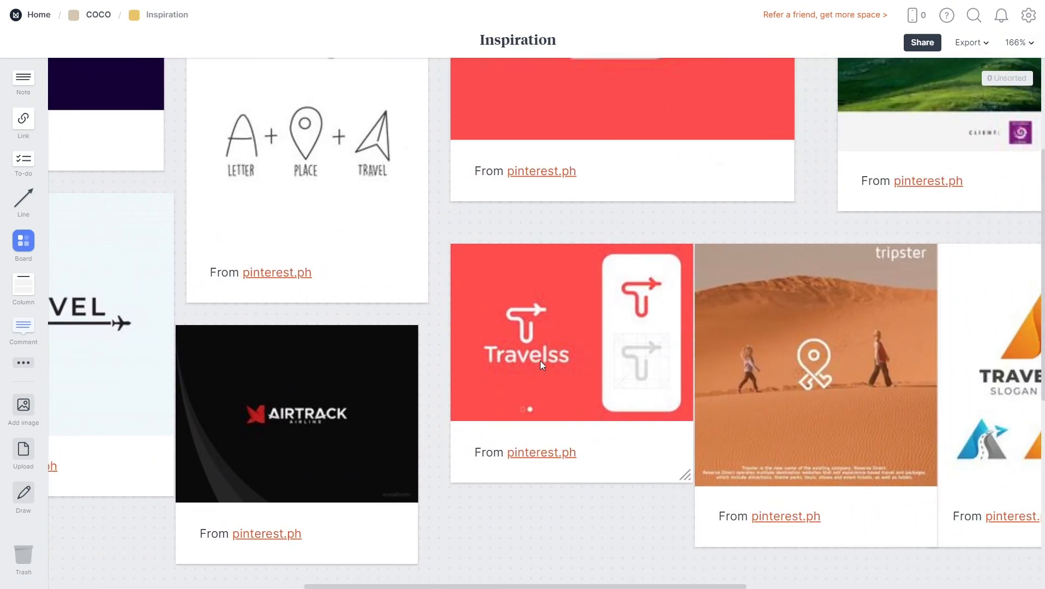
{"action": "scroll", "coordinate": [536, 359], "scroll_direction": "up", "scroll_amount": 4}
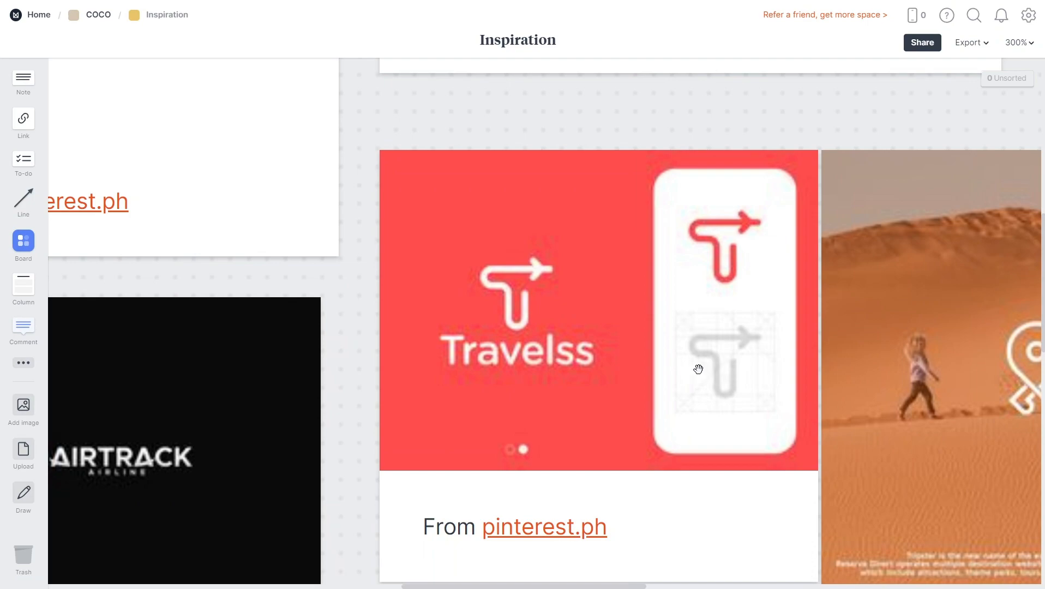
{"action": "scroll", "coordinate": [698, 369], "scroll_direction": "right", "scroll_amount": 2}
{"action": "scroll", "coordinate": [549, 372], "scroll_direction": "down", "scroll_amount": 6}
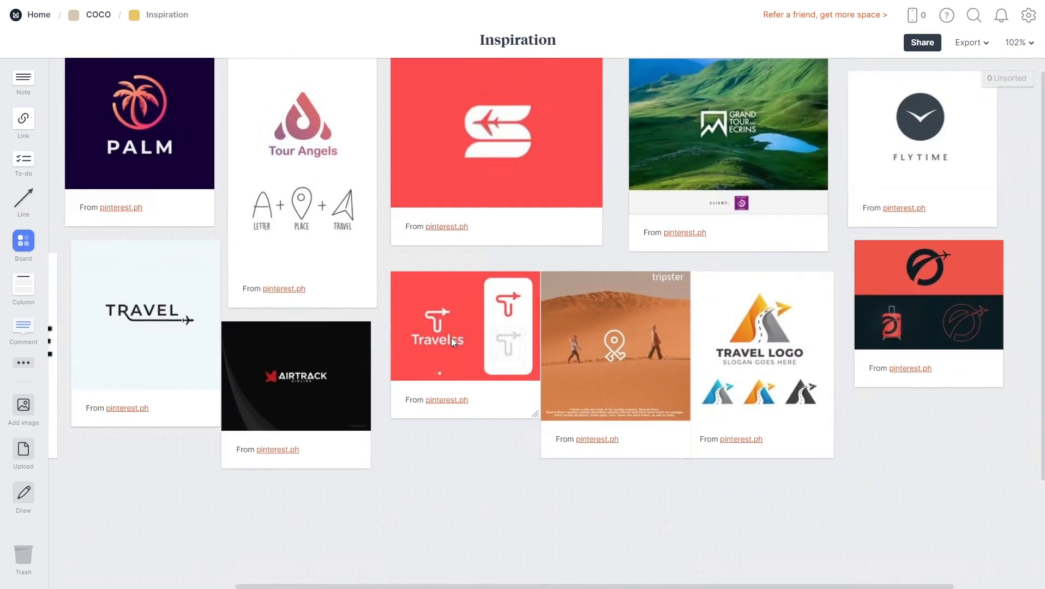
{"action": "scroll", "coordinate": [654, 371], "scroll_direction": "left", "scroll_amount": 5}
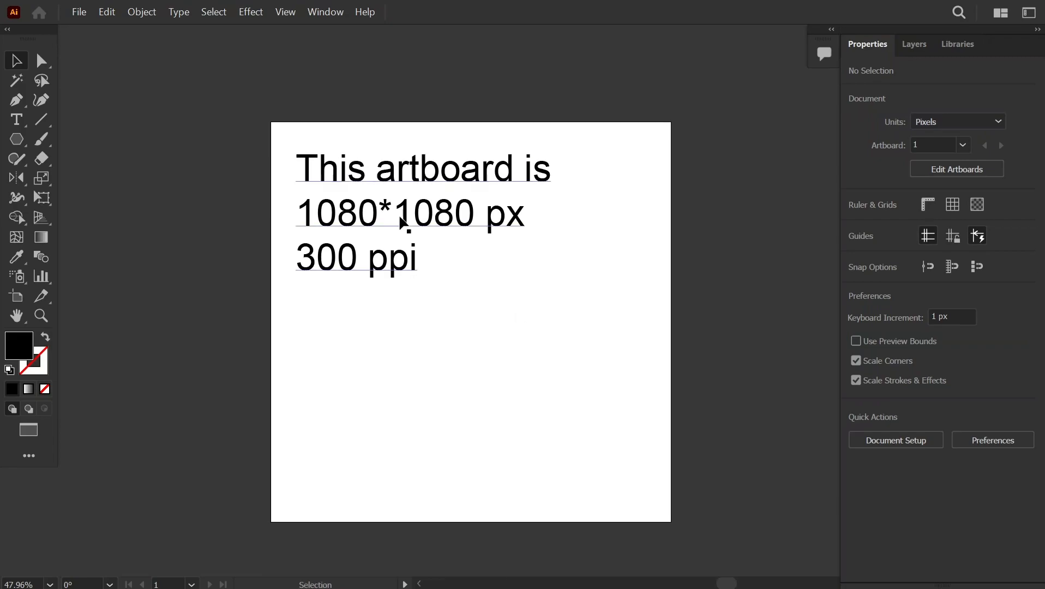
In Adobe Illustrator, delete the artboard's text and draw a rectangle about 1084 px square over the whole artboard.
{"action": "left_click", "coordinate": [402, 224]}
{"action": "key", "text": "Delete"}
{"action": "right_click", "coordinate": [16, 139]}
{"action": "left_click", "coordinate": [82, 137]}
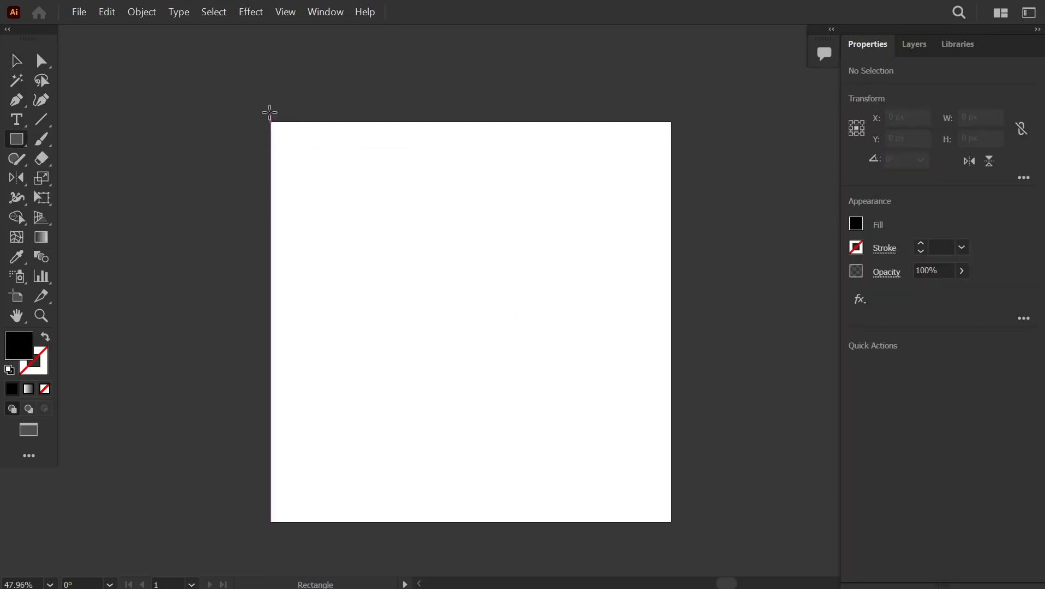
{"action": "left_click_drag", "start_coordinate": [269, 120], "coordinate": [675, 525]}
Fill the artboard-sized rectangle with white (ffffff) and deselect it.
{"action": "double_click", "coordinate": [18, 352]}
{"action": "left_click", "coordinate": [503, 150]}
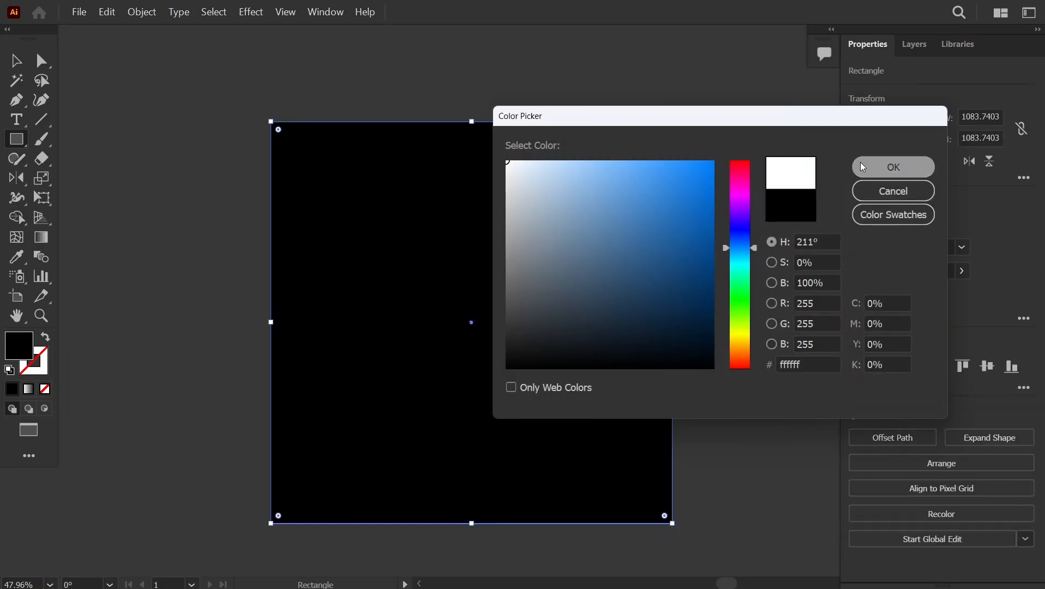
{"action": "left_click", "coordinate": [892, 165]}
{"action": "left_click", "coordinate": [713, 290]}
Add the text COCO in black Arial Regular at 100 pt in the upper half of the artboard.
{"action": "key", "text": "t"}
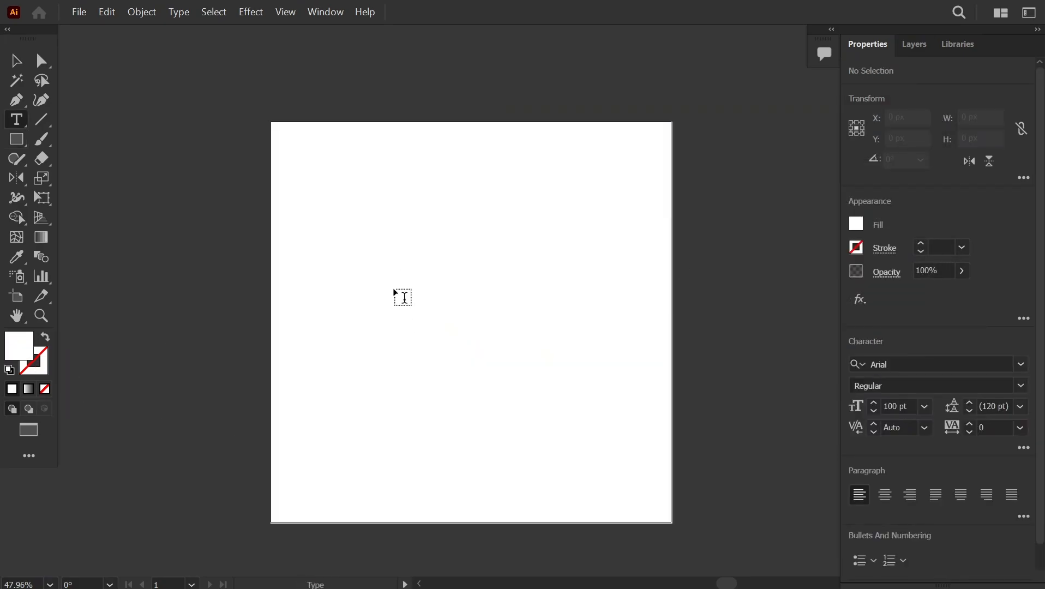
{"action": "left_click", "coordinate": [385, 270]}
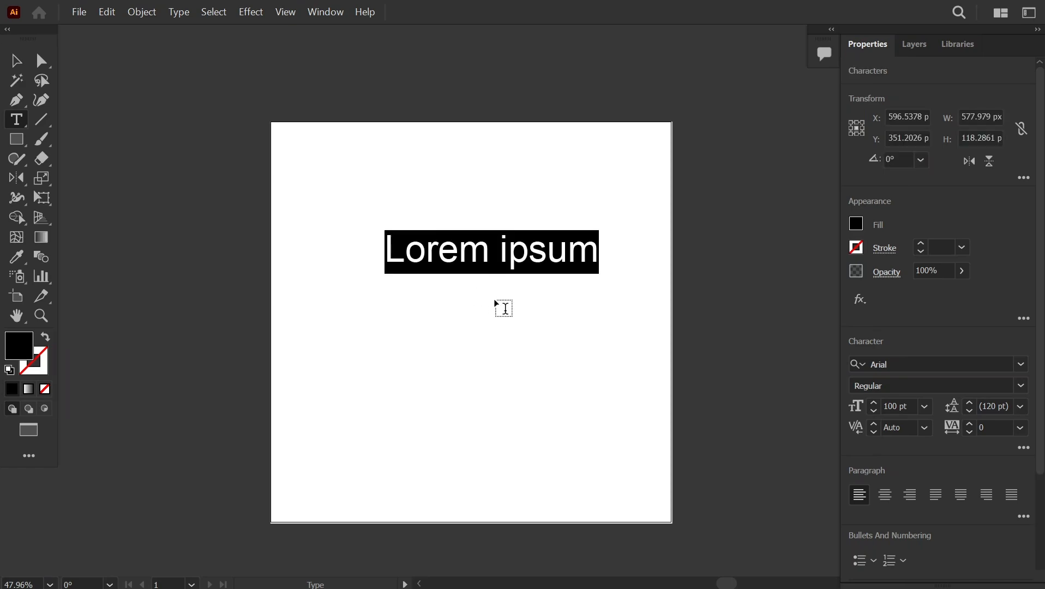
{"action": "key", "text": "BackSpace"}
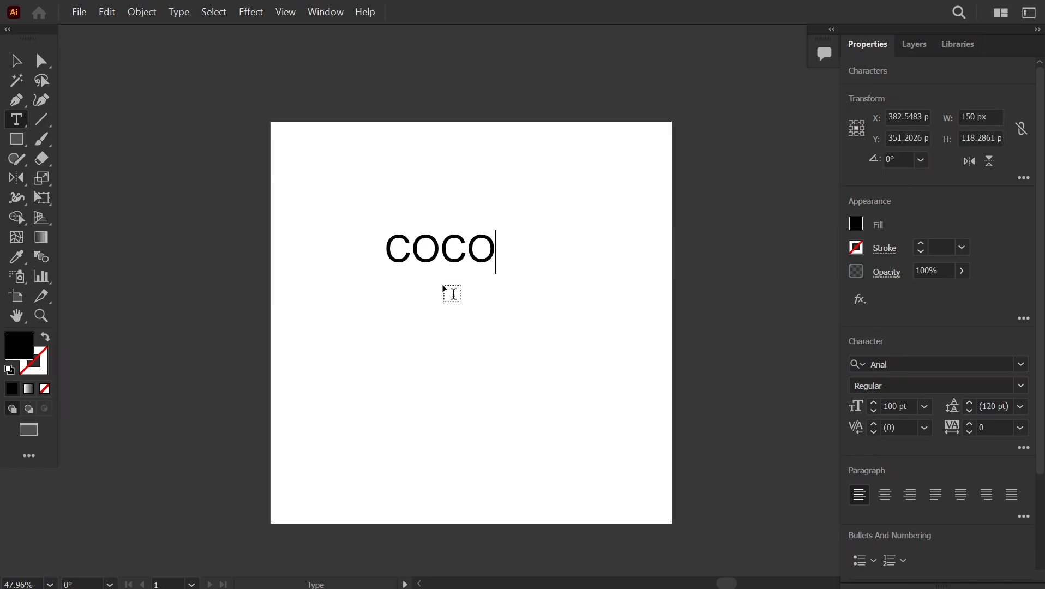
{"action": "left_click", "coordinate": [8, 59]}
Enlarge the COCO text to about 112 pt and duplicate it into two columns of five rows on the artboard.
{"action": "left_click_drag", "start_coordinate": [402, 353], "coordinate": [371, 298]}
{"action": "left_click_drag", "start_coordinate": [514, 440], "coordinate": [453, 418]}
{"action": "left_click_drag", "start_coordinate": [570, 435], "coordinate": [517, 435]}
{"action": "left_click_drag", "start_coordinate": [374, 266], "coordinate": [296, 370]}
{"action": "left_click_drag", "start_coordinate": [296, 371], "coordinate": [340, 472], "text": "alt"}
{"action": "key", "text": "ctrl+a"}
{"action": "left_click_drag", "start_coordinate": [319, 392], "coordinate": [500, 389]}
{"action": "left_click", "coordinate": [393, 346]}
{"action": "left_click_drag", "start_coordinate": [338, 329], "coordinate": [411, 336], "text": "ctrl"}
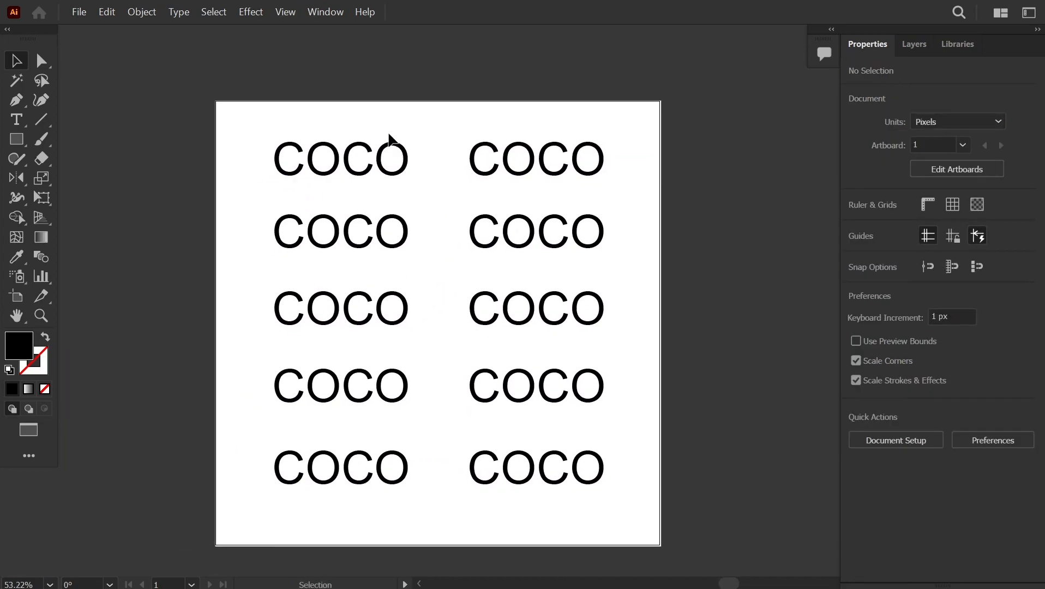
Set the top COCO in the left column to Arial Bold.
{"action": "left_click", "coordinate": [388, 152]}
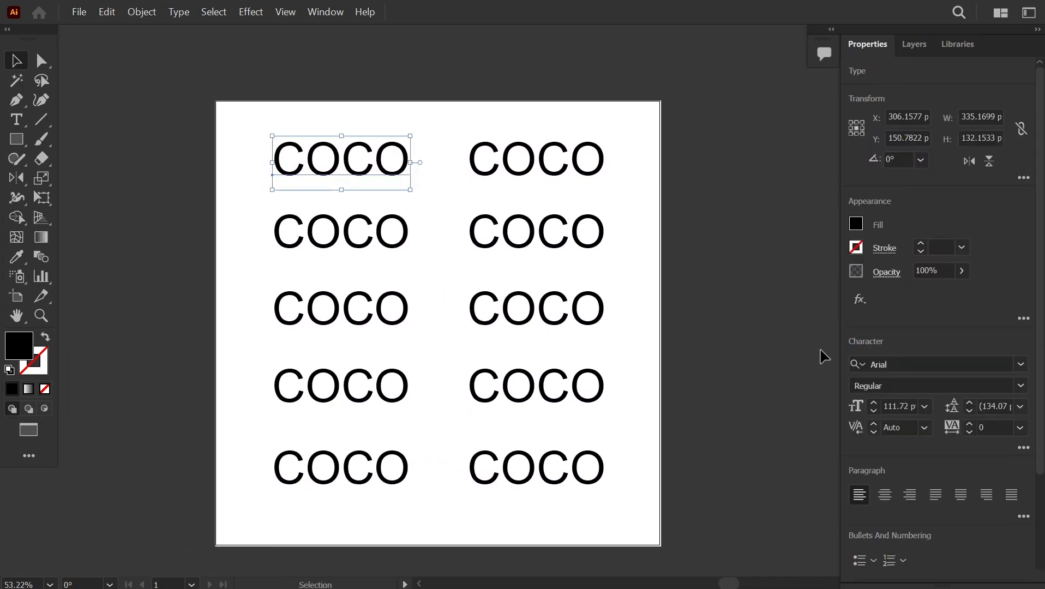
{"action": "left_click", "coordinate": [1023, 386]}
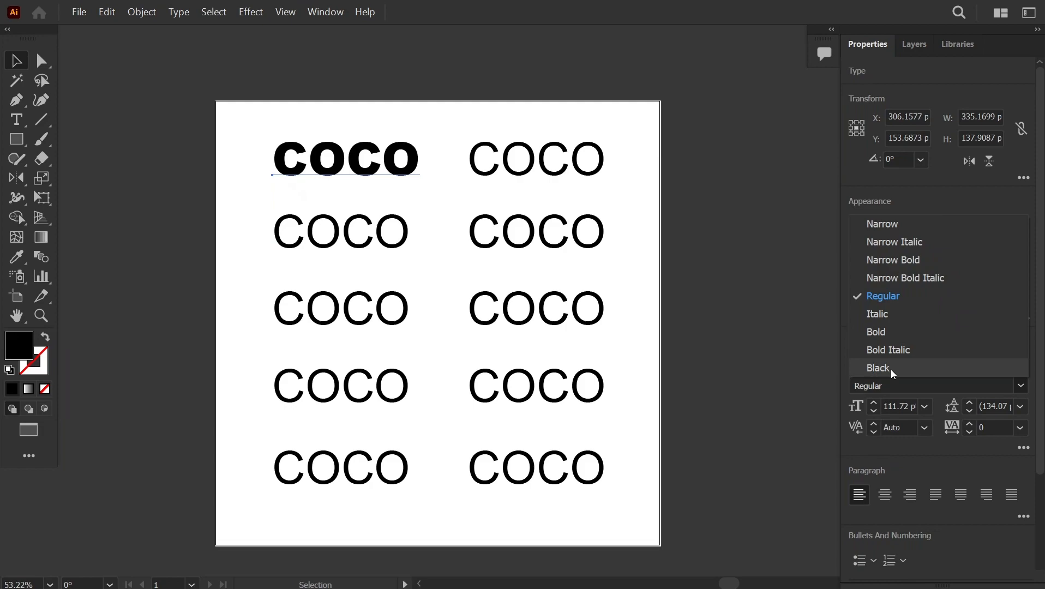
{"action": "left_click", "coordinate": [895, 333]}
Change the font of the second COCO in the left column to Alata Regular.
{"action": "left_click", "coordinate": [390, 226]}
{"action": "left_click", "coordinate": [377, 239]}
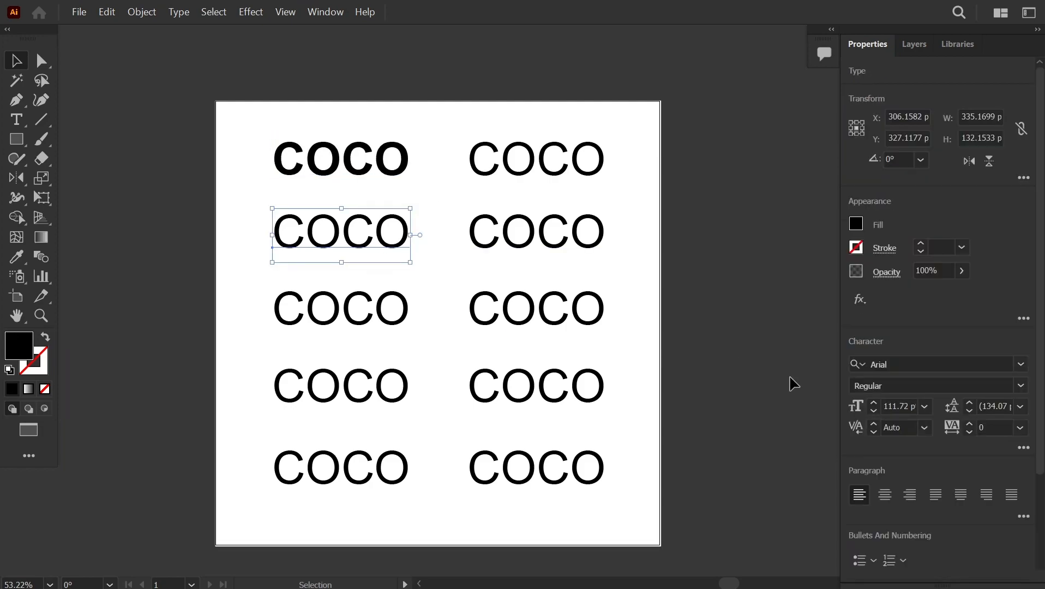
{"action": "left_click", "coordinate": [1022, 369]}
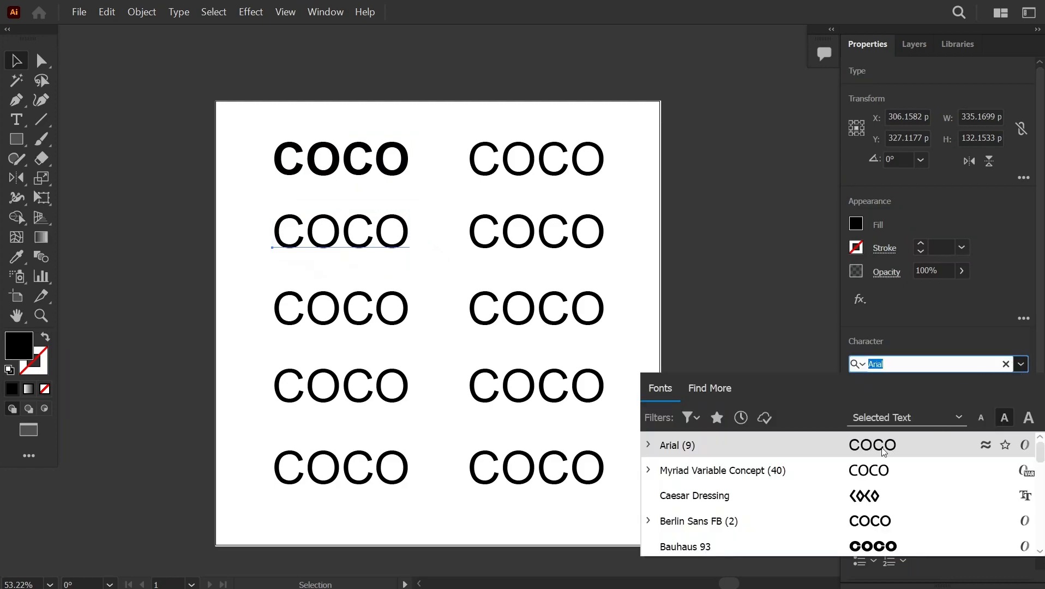
{"action": "scroll", "coordinate": [836, 475], "scroll_direction": "down", "scroll_amount": 5}
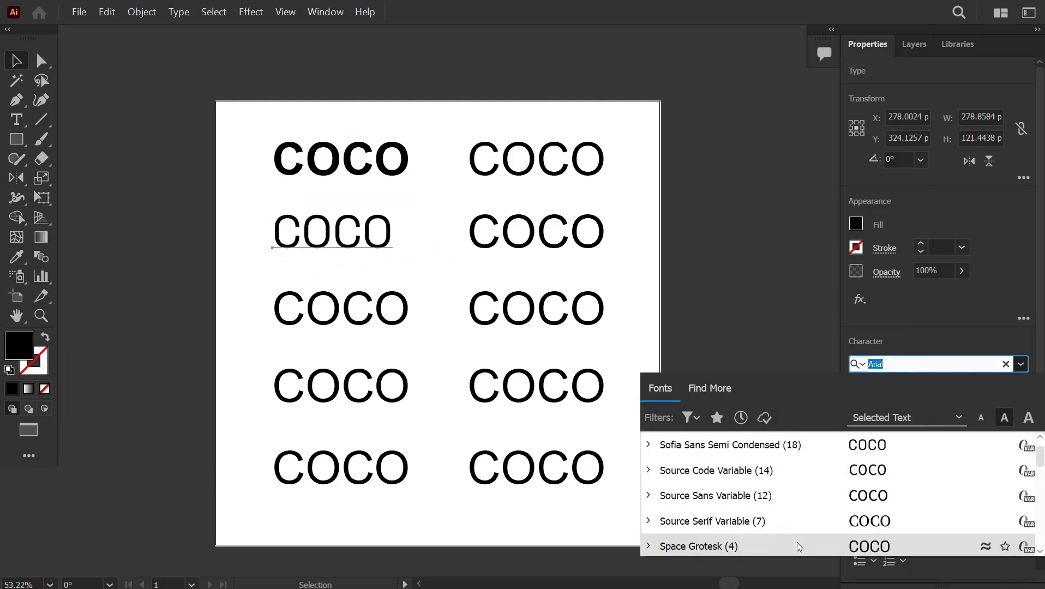
{"action": "scroll", "coordinate": [797, 543], "scroll_direction": "down", "scroll_amount": 2}
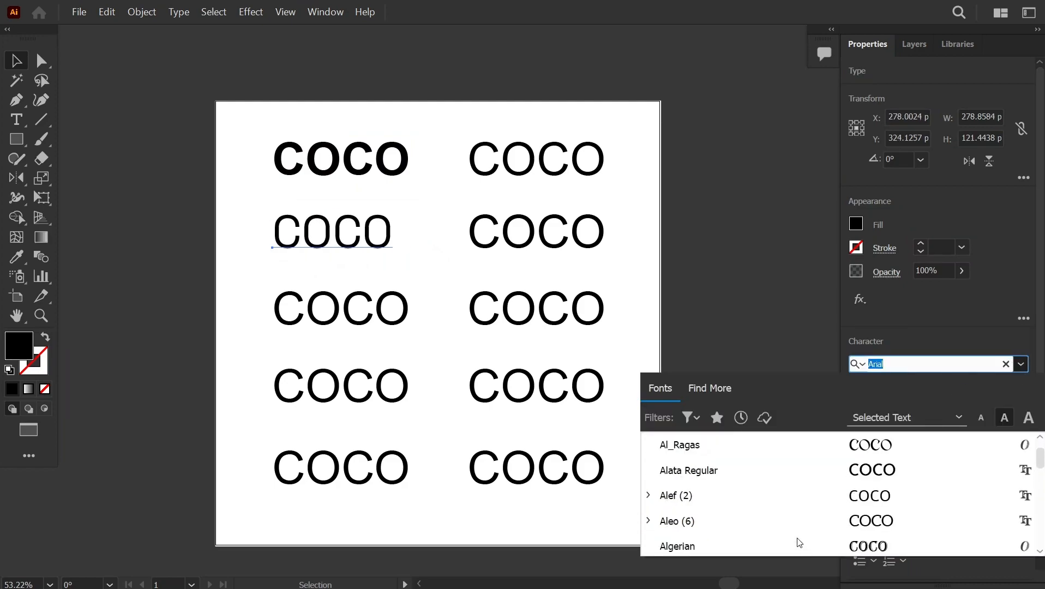
{"action": "left_click", "coordinate": [813, 481]}
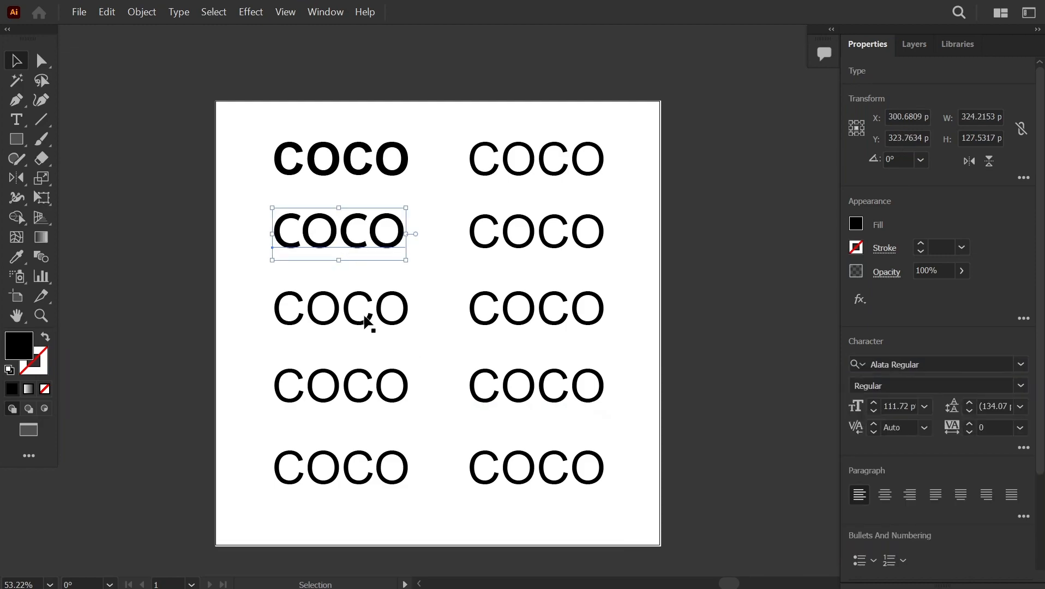
Browse the font list and set the third COCO in the left column to a heavy, narrow serif typeface.
{"action": "left_click", "coordinate": [347, 305]}
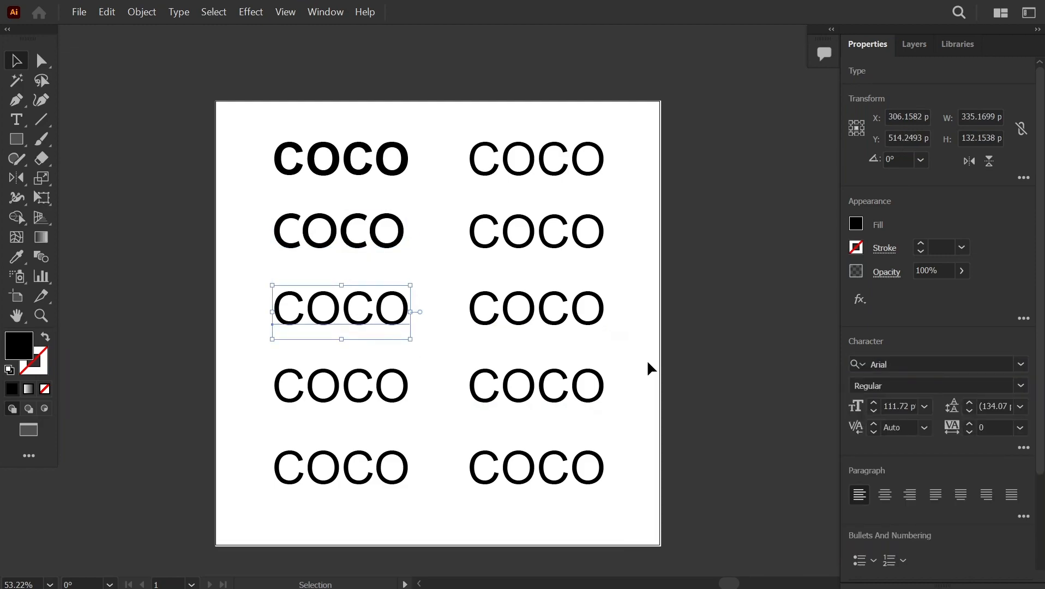
{"action": "left_click", "coordinate": [1008, 367]}
{"action": "left_click", "coordinate": [1020, 366]}
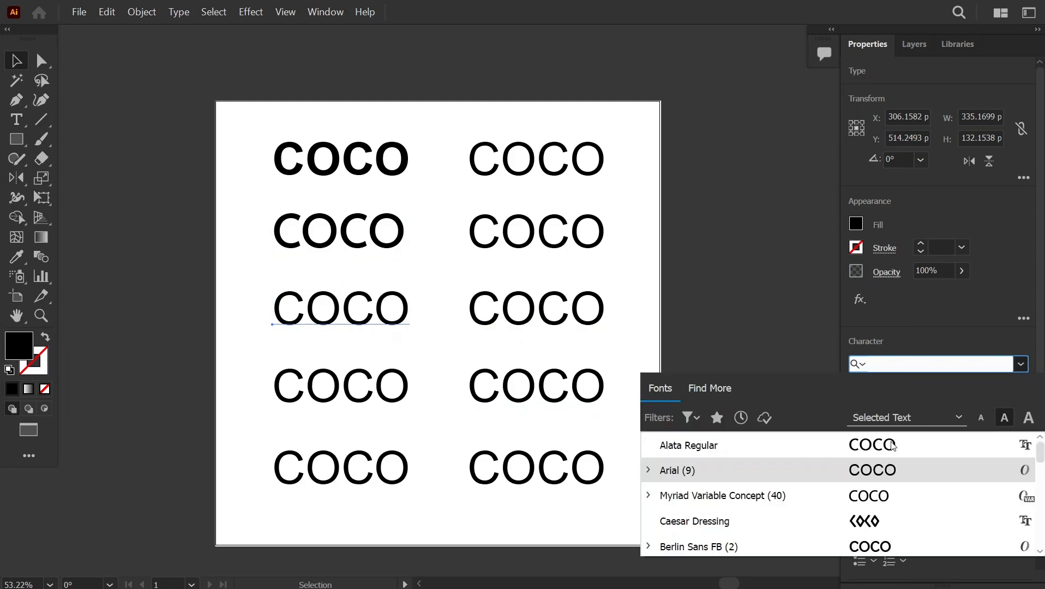
{"action": "scroll", "coordinate": [826, 513], "scroll_direction": "down", "scroll_amount": 10}
{"action": "scroll", "coordinate": [824, 520], "scroll_direction": "down", "scroll_amount": 10}
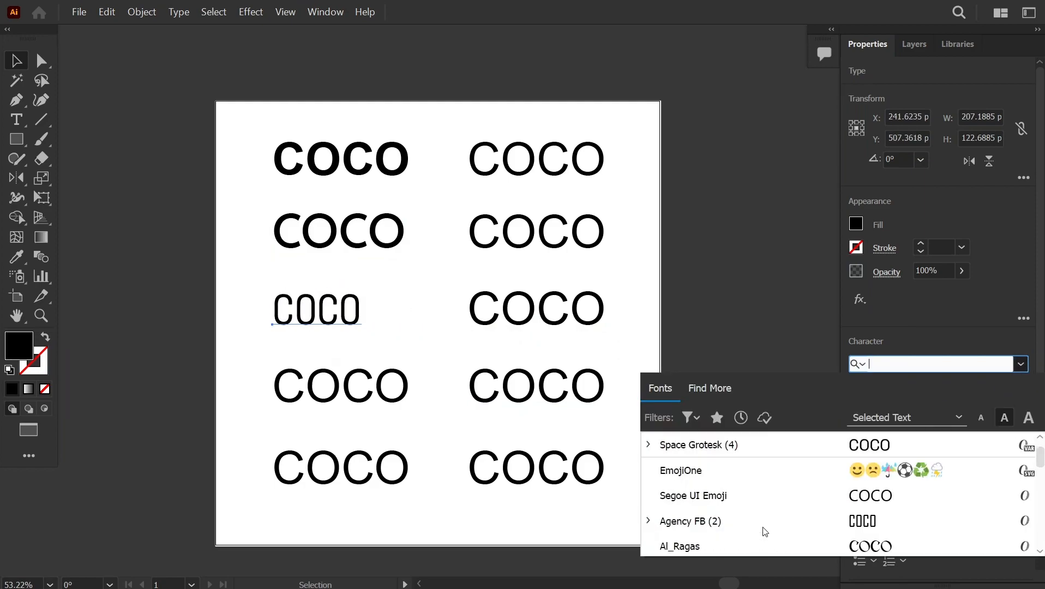
{"action": "scroll", "coordinate": [747, 491], "scroll_direction": "down", "scroll_amount": 10}
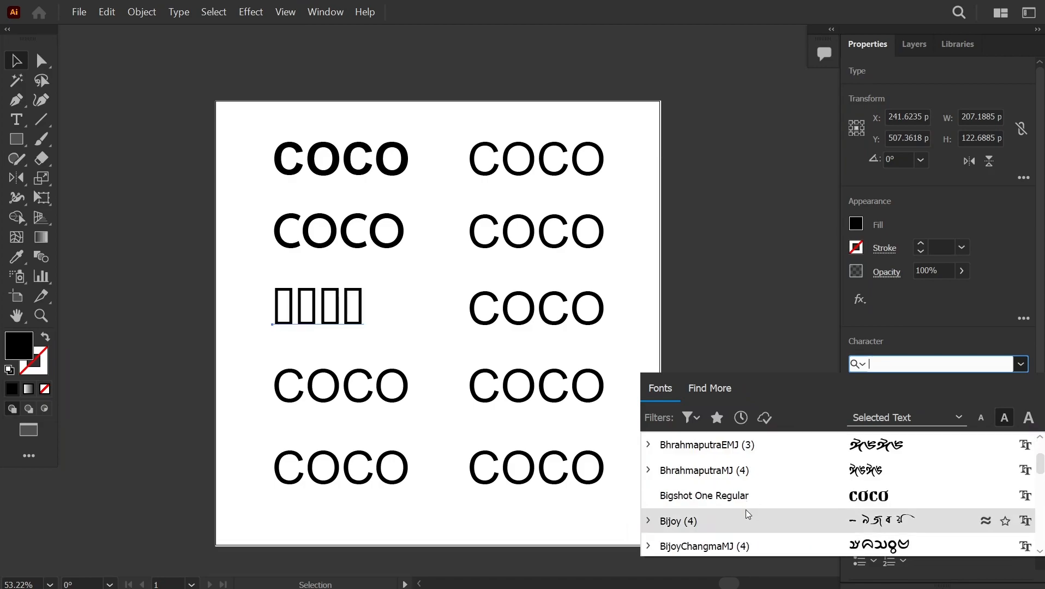
{"action": "scroll", "coordinate": [756, 493], "scroll_direction": "down", "scroll_amount": 2}
{"action": "scroll", "coordinate": [737, 522], "scroll_direction": "up", "scroll_amount": 2}
{"action": "scroll", "coordinate": [740, 508], "scroll_direction": "down", "scroll_amount": 5}
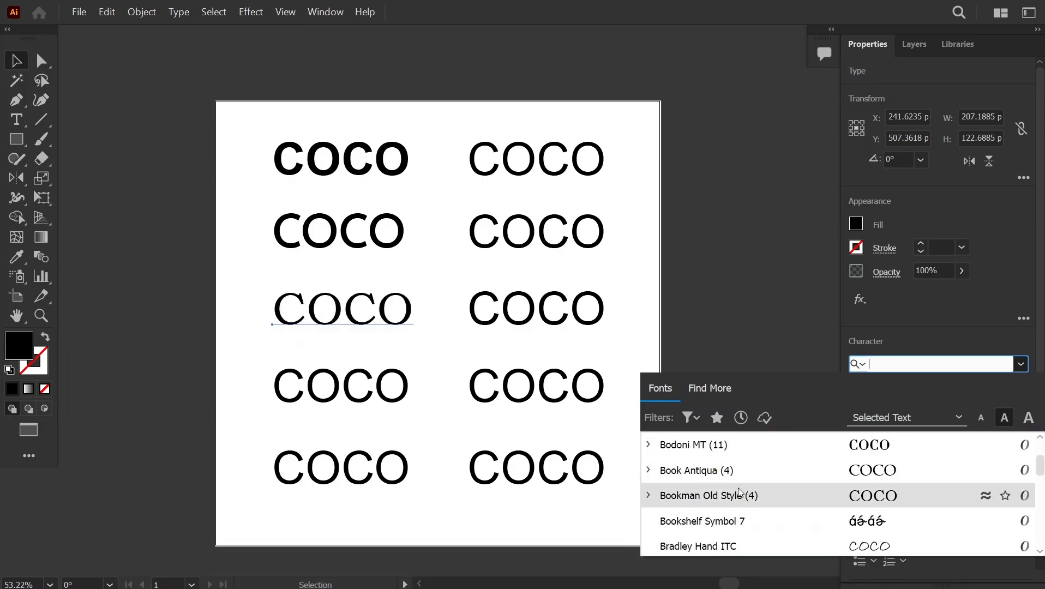
{"action": "left_click", "coordinate": [722, 543]}
{"action": "left_click", "coordinate": [1022, 387]}
{"action": "left_click", "coordinate": [877, 439]}
Set the fourth COCO in the left column to a wide sans-serif font in a bold weight.
{"action": "left_click", "coordinate": [344, 387]}
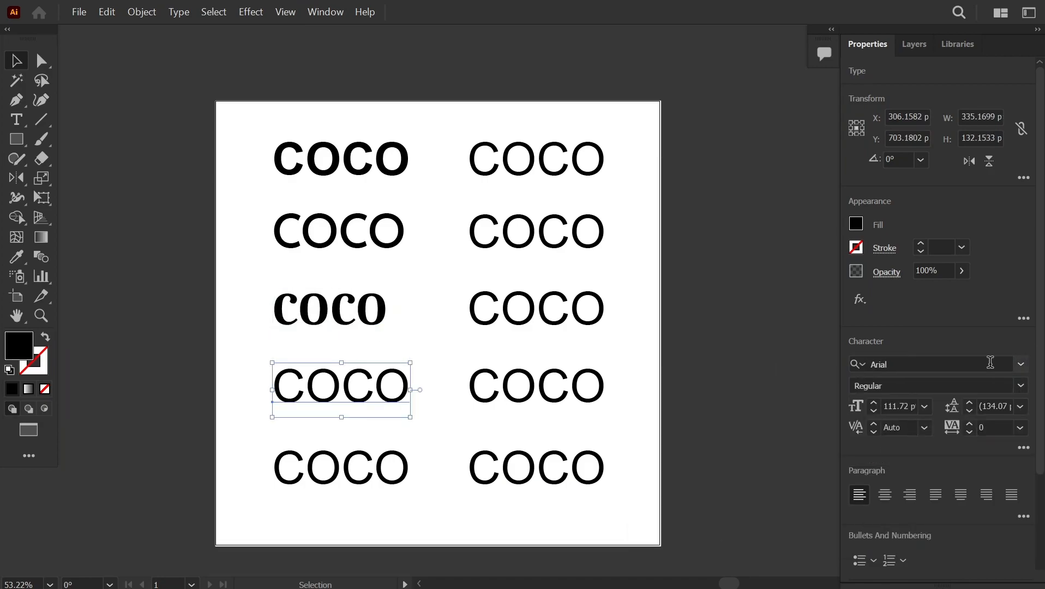
{"action": "left_click", "coordinate": [1022, 365]}
{"action": "scroll", "coordinate": [702, 524], "scroll_direction": "down", "scroll_amount": 3}
{"action": "scroll", "coordinate": [703, 527], "scroll_direction": "up", "scroll_amount": 2}
{"action": "left_click", "coordinate": [703, 527]}
{"action": "left_click", "coordinate": [1022, 385]}
{"action": "left_click", "coordinate": [876, 305]}
Style the bottom COCO in the left column in Bahnschrift SemiBold at about 140 pt and move it slightly upward.
{"action": "left_click", "coordinate": [344, 468]}
{"action": "left_click", "coordinate": [1022, 364]}
{"action": "scroll", "coordinate": [861, 512], "scroll_direction": "down", "scroll_amount": 2}
{"action": "left_click", "coordinate": [861, 521]}
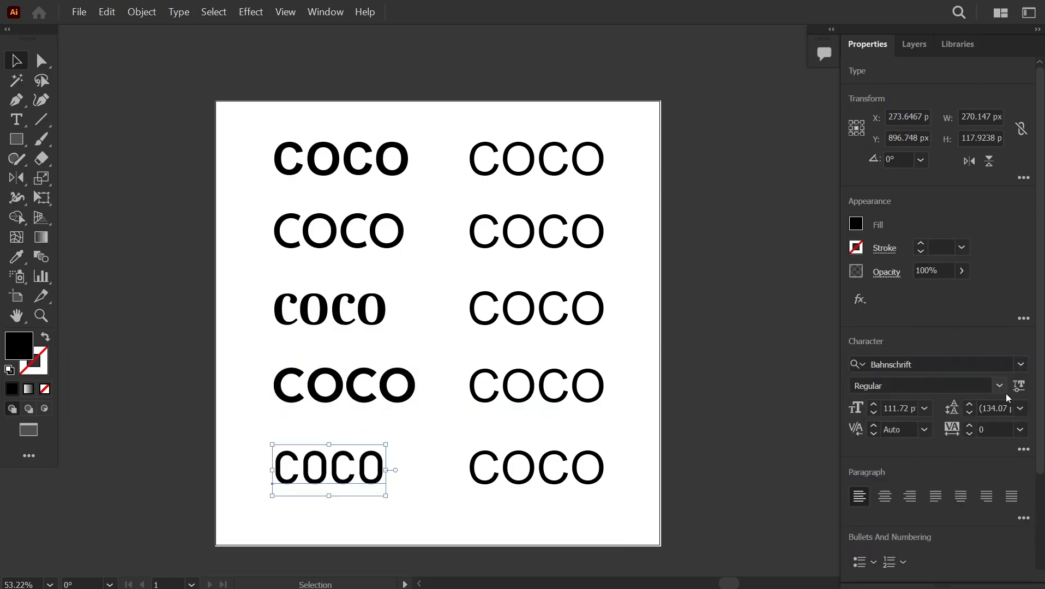
{"action": "left_click", "coordinate": [1004, 386]}
{"action": "left_click", "coordinate": [897, 314]}
{"action": "left_click_drag", "start_coordinate": [394, 464], "coordinate": [407, 457]}
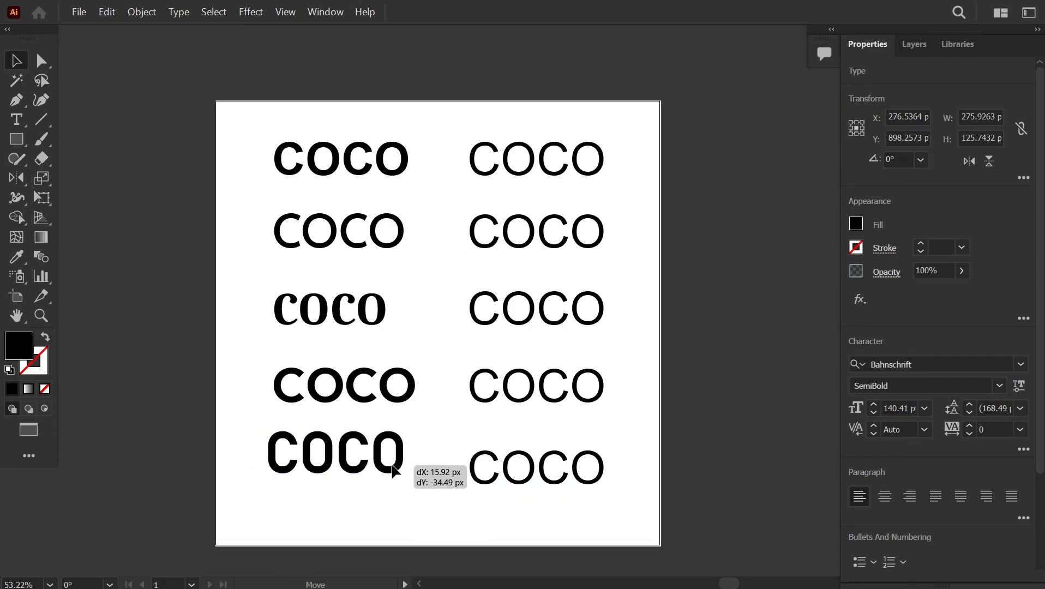
Set the top COCO in the right column to a variable sans-serif font in the Bold style.
{"action": "left_click", "coordinate": [537, 159]}
{"action": "left_click", "coordinate": [1000, 386]}
{"action": "left_click", "coordinate": [1022, 364]}
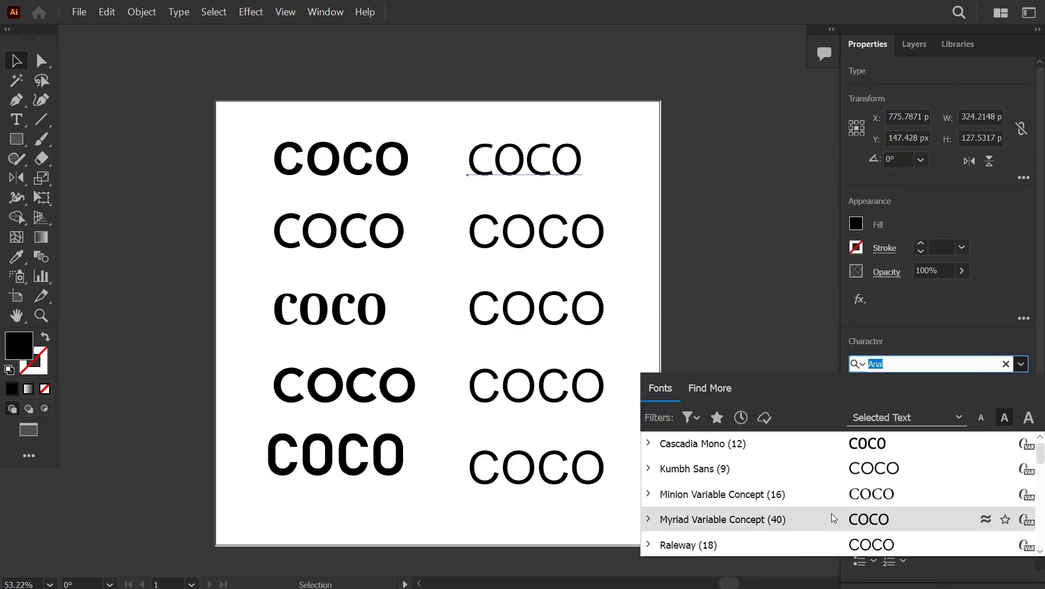
{"action": "left_click", "coordinate": [832, 516]}
{"action": "left_click", "coordinate": [1000, 386]}
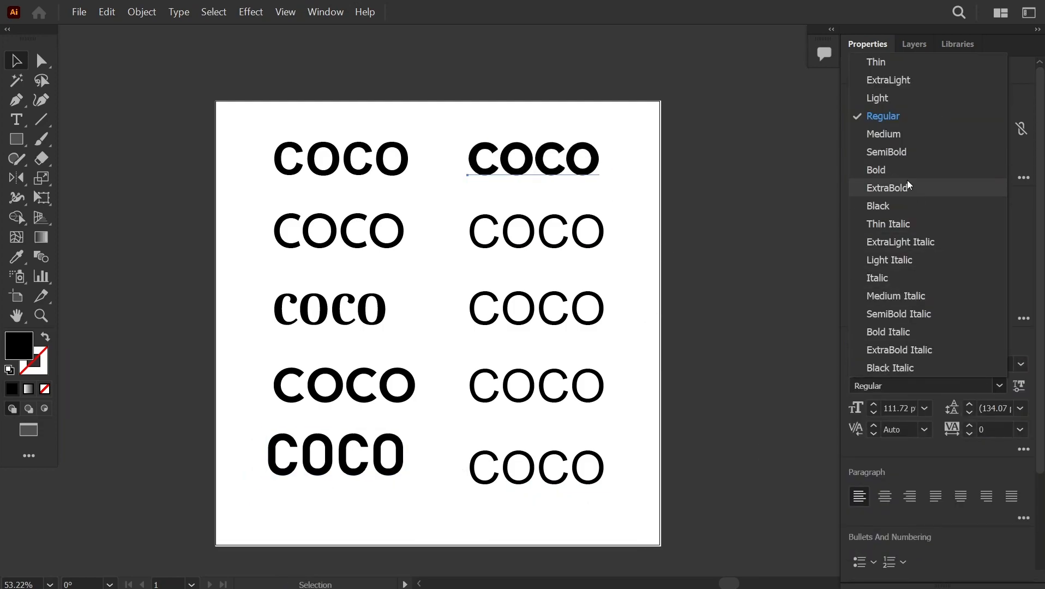
{"action": "left_click", "coordinate": [920, 172]}
Set the second COCO in the right column to Rubik SemiBold.
{"action": "left_click", "coordinate": [529, 232]}
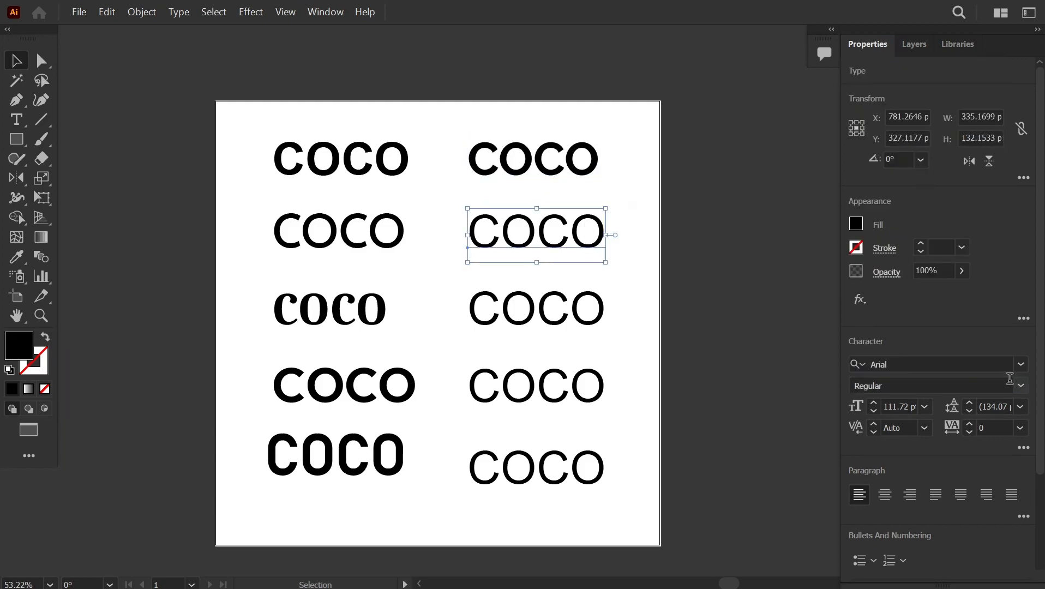
{"action": "left_click", "coordinate": [1022, 365]}
{"action": "scroll", "coordinate": [774, 466], "scroll_direction": "down", "scroll_amount": 2}
{"action": "left_click", "coordinate": [777, 469]}
{"action": "left_click", "coordinate": [999, 385]}
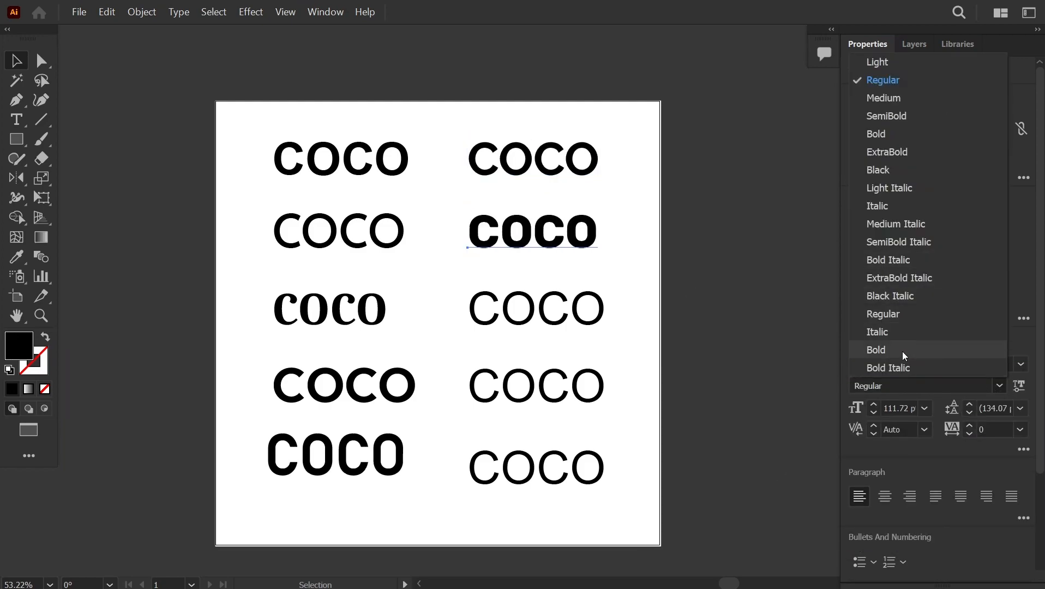
{"action": "left_click", "coordinate": [912, 140]}
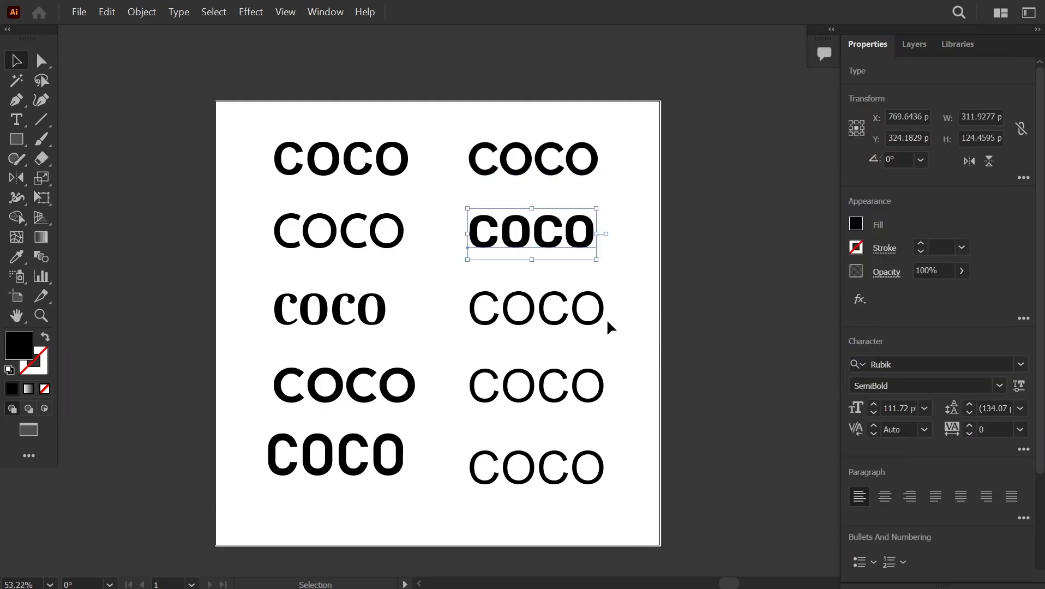
Set the third COCO in the right column to a very heavy, rounded display typeface.
{"action": "left_click", "coordinate": [597, 311]}
{"action": "left_click", "coordinate": [1022, 364]}
{"action": "scroll", "coordinate": [830, 484], "scroll_direction": "down", "scroll_amount": 10}
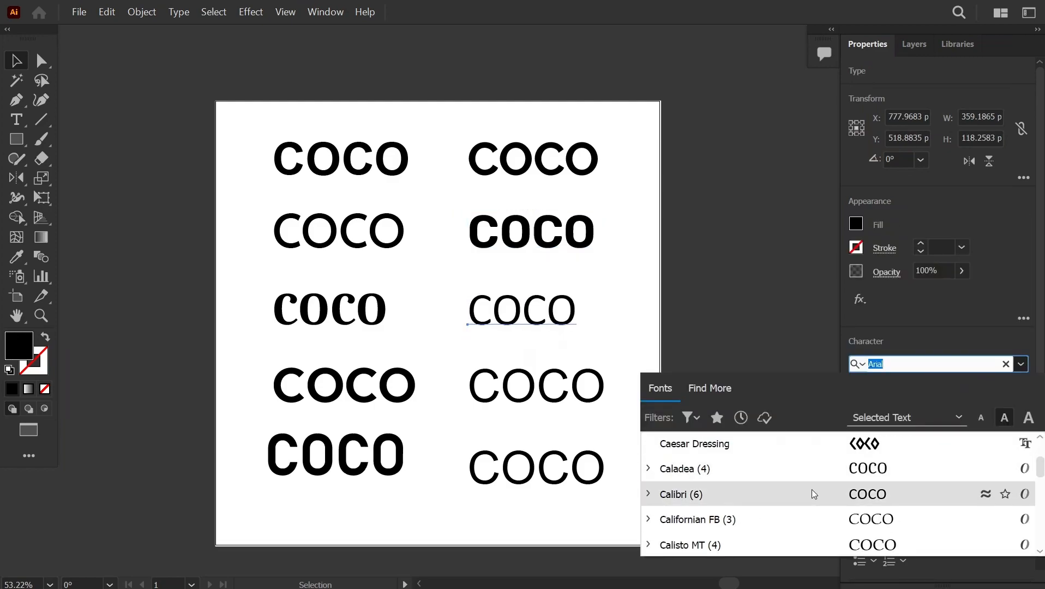
{"action": "left_click", "coordinate": [771, 460]}
Try fonts on the fourth COCO in the right column and settle on a heavy condensed one found by searching "imp".
{"action": "left_click", "coordinate": [579, 401]}
{"action": "left_click", "coordinate": [1021, 364]}
{"action": "scroll", "coordinate": [766, 509], "scroll_direction": "down", "scroll_amount": 8}
{"action": "scroll", "coordinate": [769, 516], "scroll_direction": "down", "scroll_amount": 10}
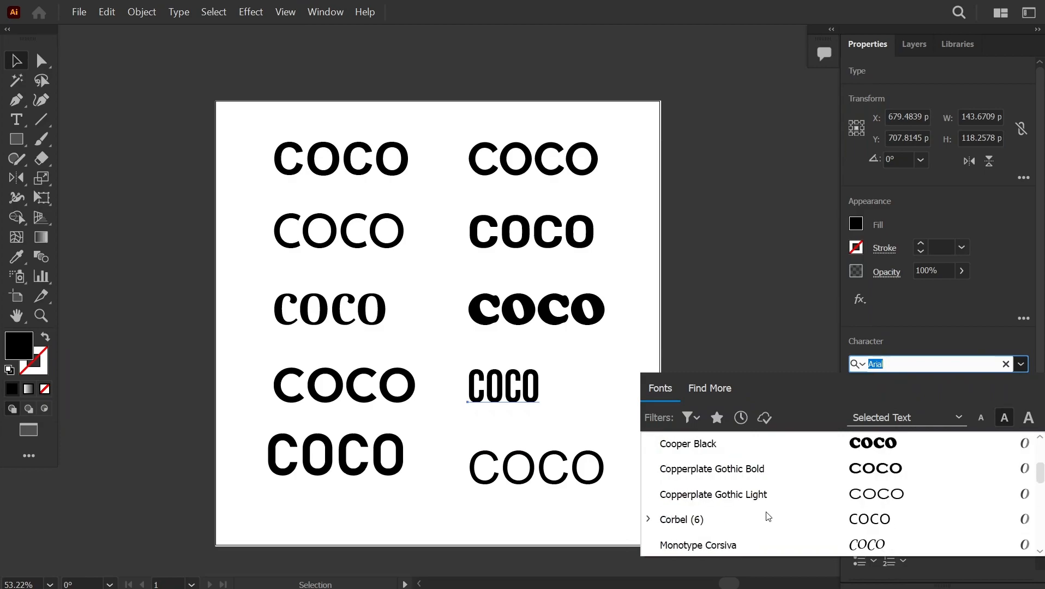
{"action": "scroll", "coordinate": [766, 511], "scroll_direction": "down", "scroll_amount": 10}
{"action": "scroll", "coordinate": [765, 511], "scroll_direction": "up", "scroll_amount": 10}
{"action": "left_click", "coordinate": [729, 464]}
{"action": "left_click", "coordinate": [1027, 390]}
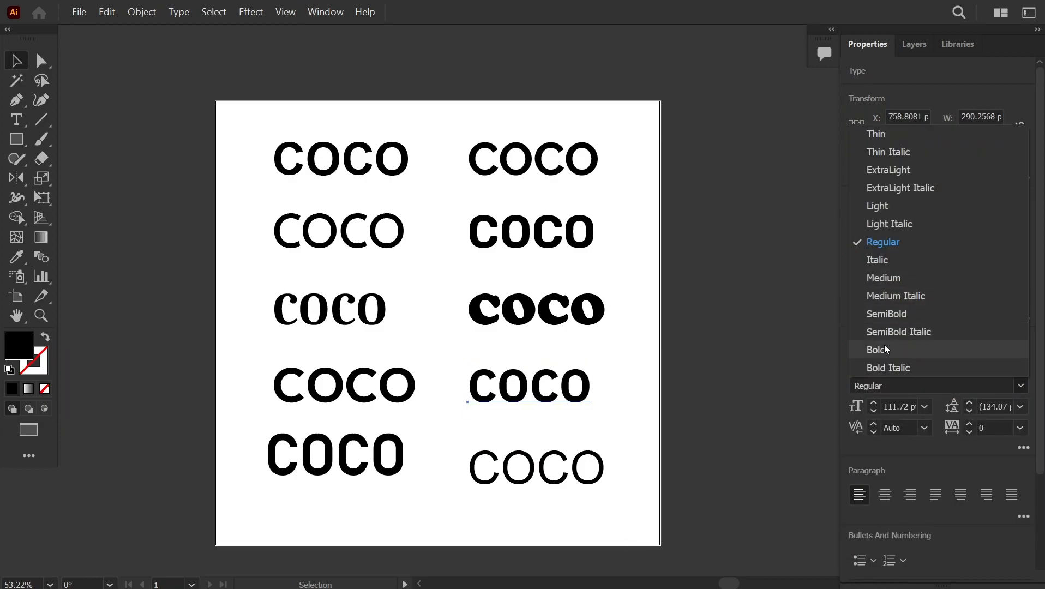
{"action": "left_click", "coordinate": [933, 366]}
{"action": "type", "text": "imp"}
{"action": "left_click", "coordinate": [867, 444]}
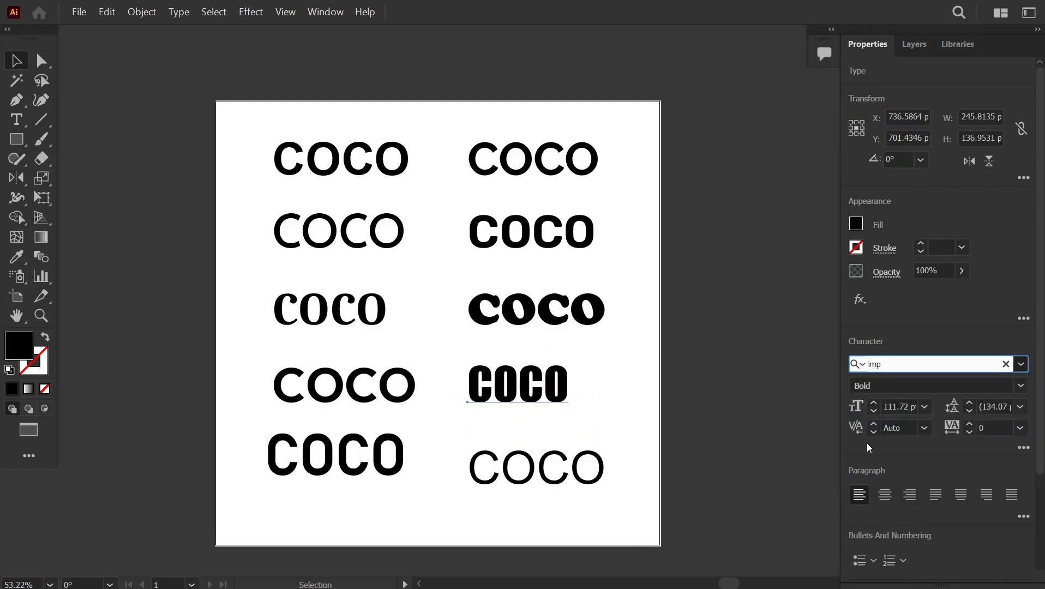
Set the bottom COCO in the right column to Poppins SemiBold and move it slightly upward.
{"action": "left_click", "coordinate": [896, 362]}
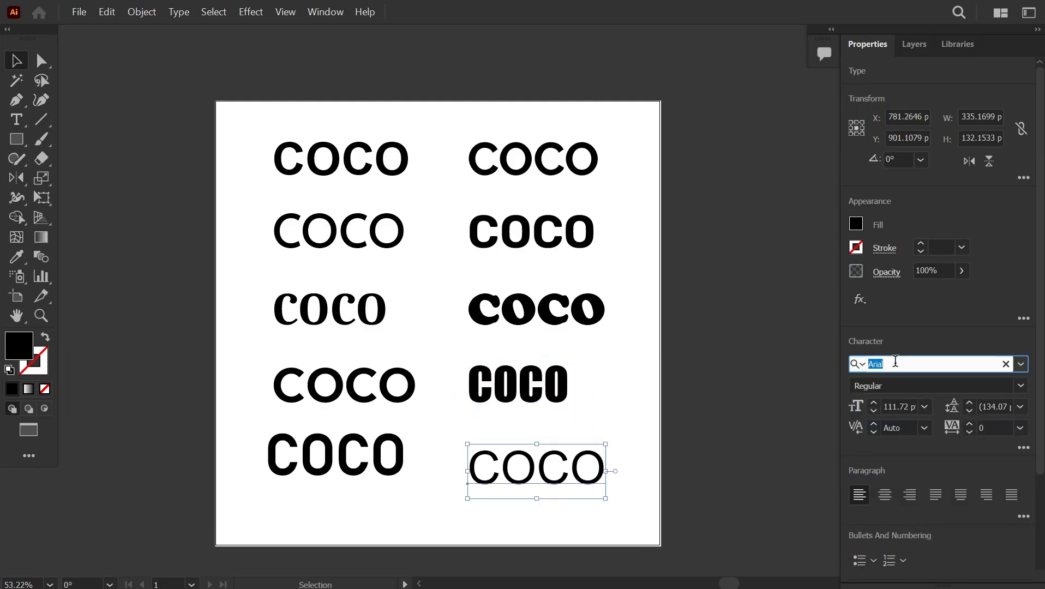
{"action": "type", "text": "pop"}
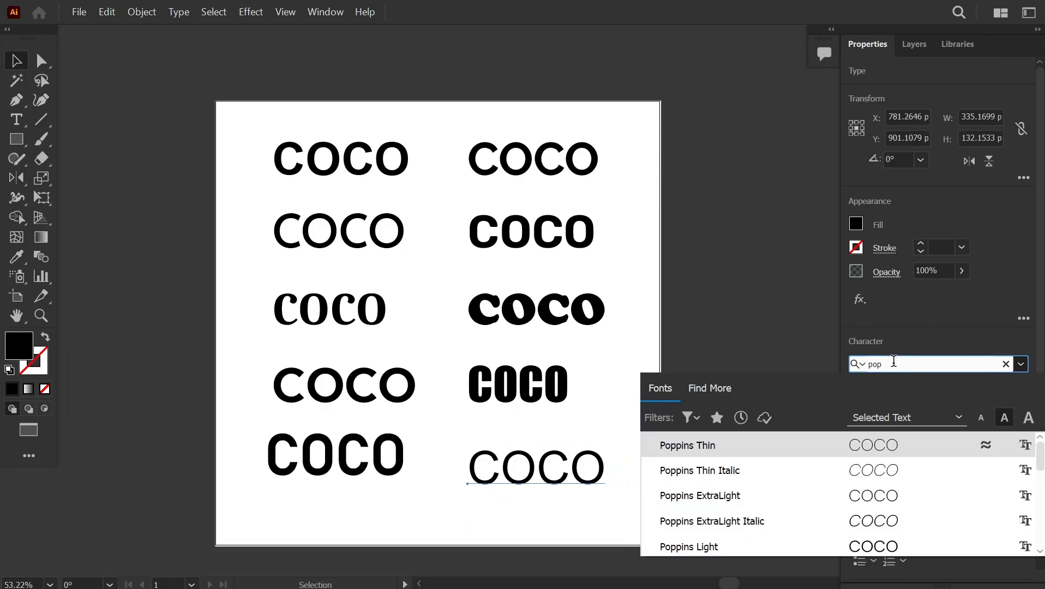
{"action": "key", "text": "Return"}
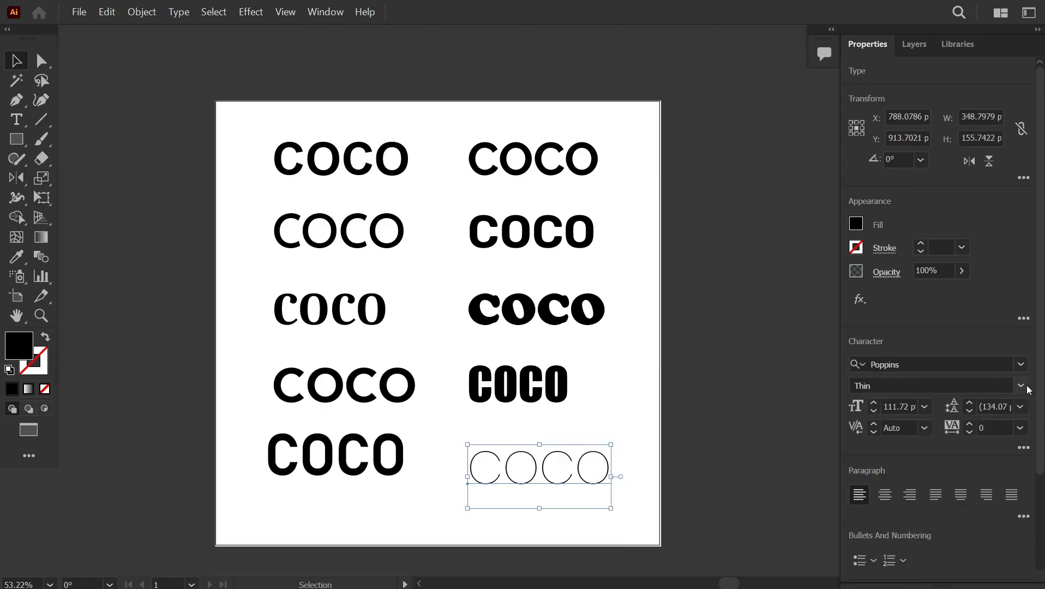
{"action": "left_click", "coordinate": [1028, 388]}
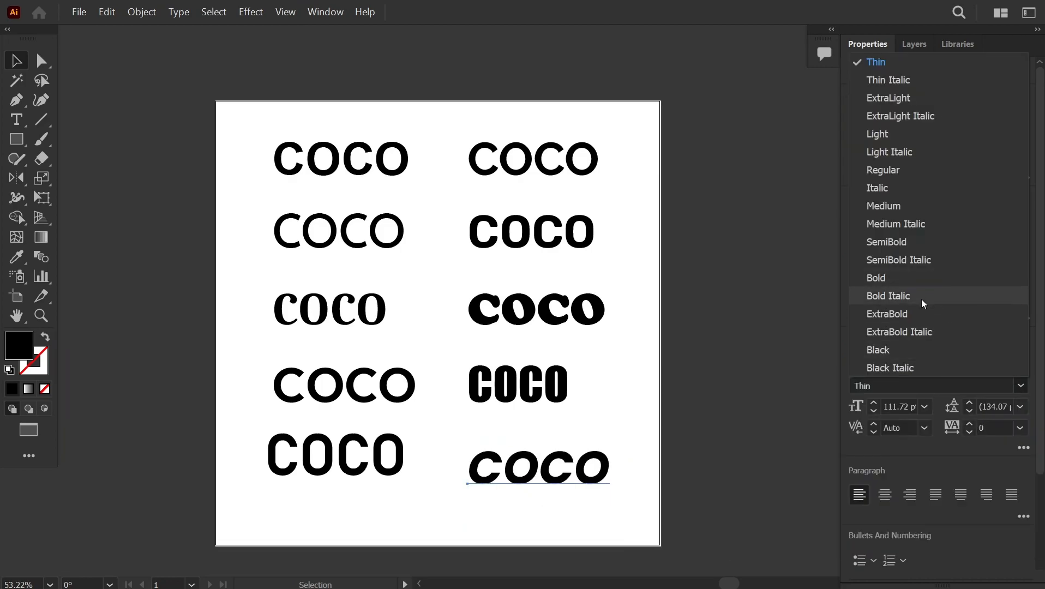
{"action": "left_click", "coordinate": [912, 242]}
{"action": "left_click_drag", "start_coordinate": [546, 496], "coordinate": [552, 474]}
{"action": "left_click_drag", "start_coordinate": [651, 432], "coordinate": [591, 450]}
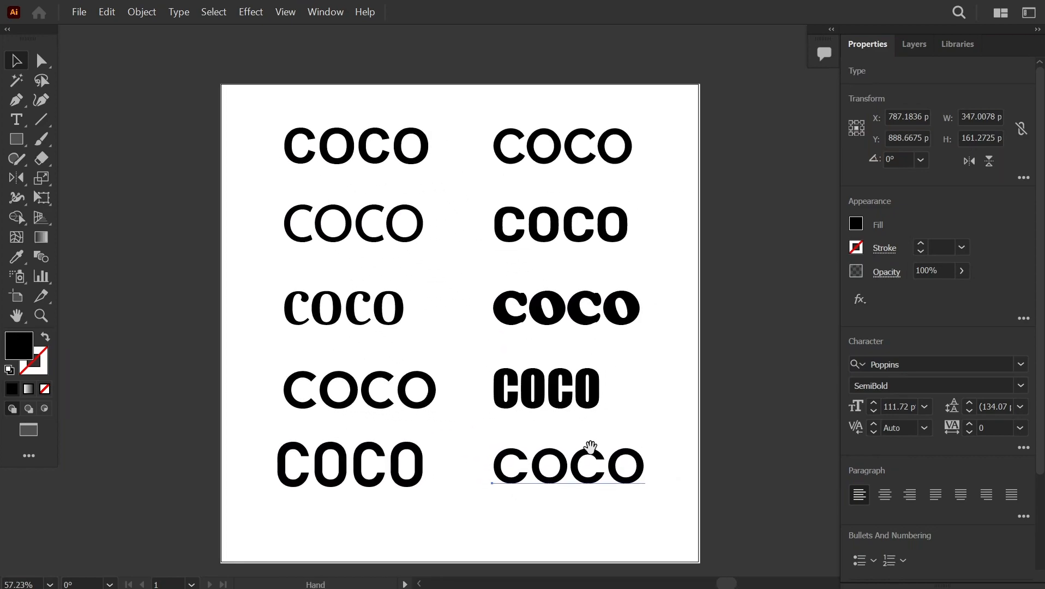
{"action": "left_click", "coordinate": [419, 533]}
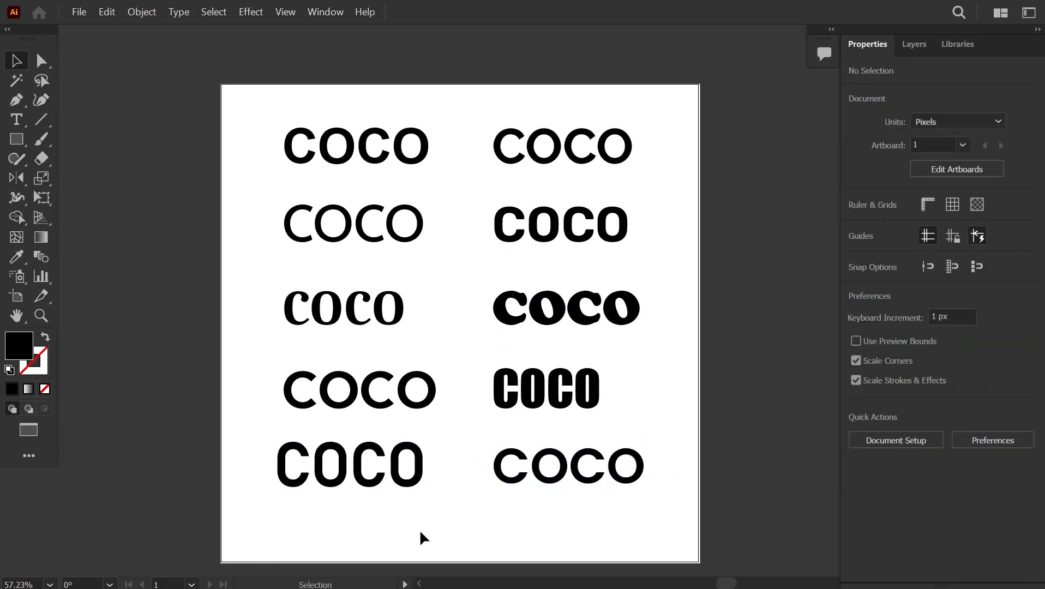
Delete the bottom Bahnschrift COCO and the narrow serif COCO from the left column.
{"action": "left_click", "coordinate": [404, 485]}
{"action": "key", "text": "Delete"}
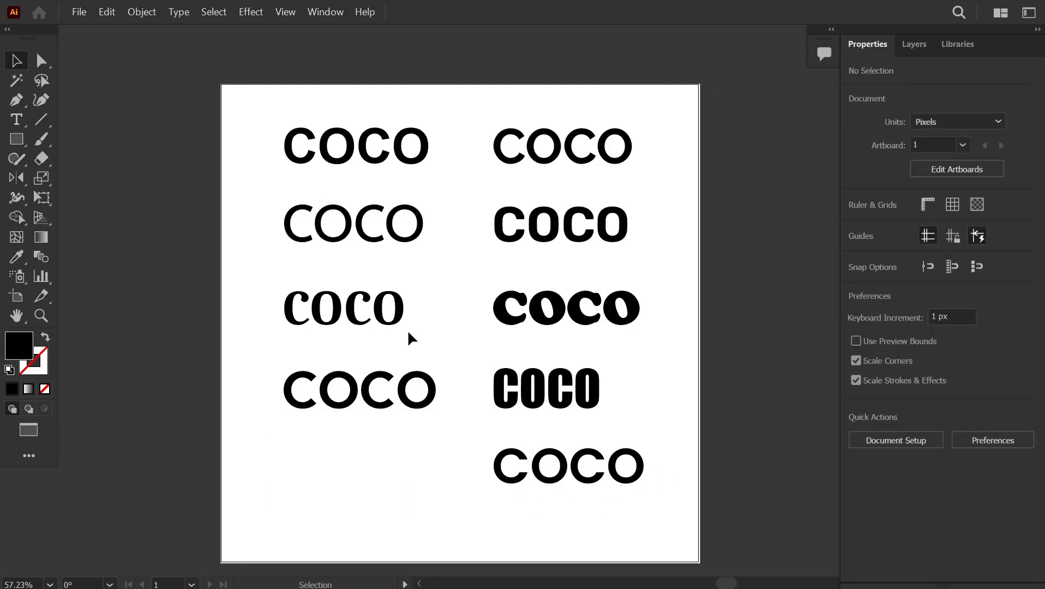
{"action": "scroll", "coordinate": [349, 332], "scroll_direction": "up", "scroll_amount": 2}
{"action": "left_click", "coordinate": [403, 338]}
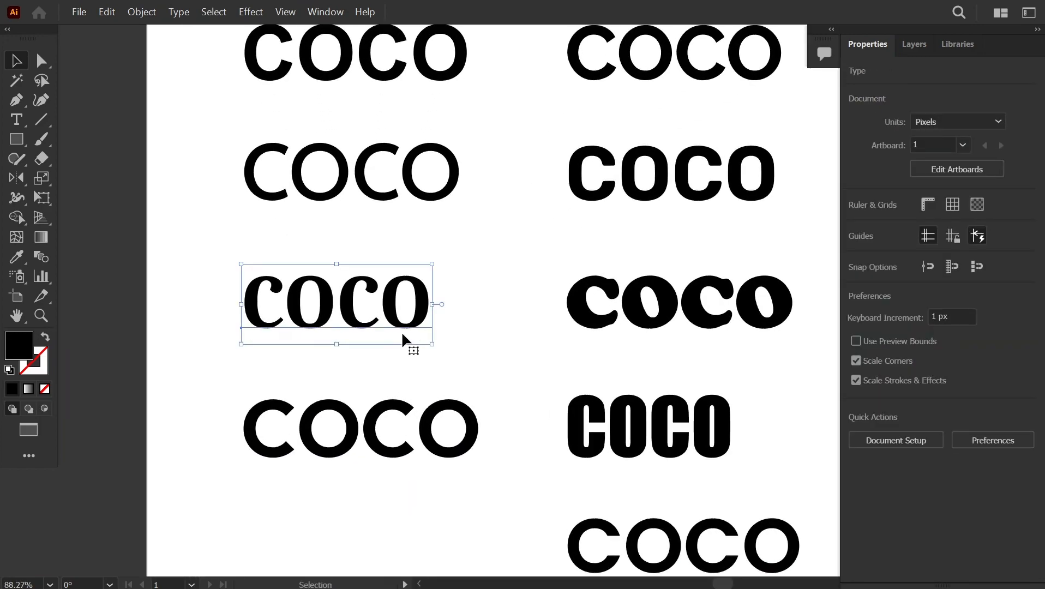
{"action": "key", "text": "Delete"}
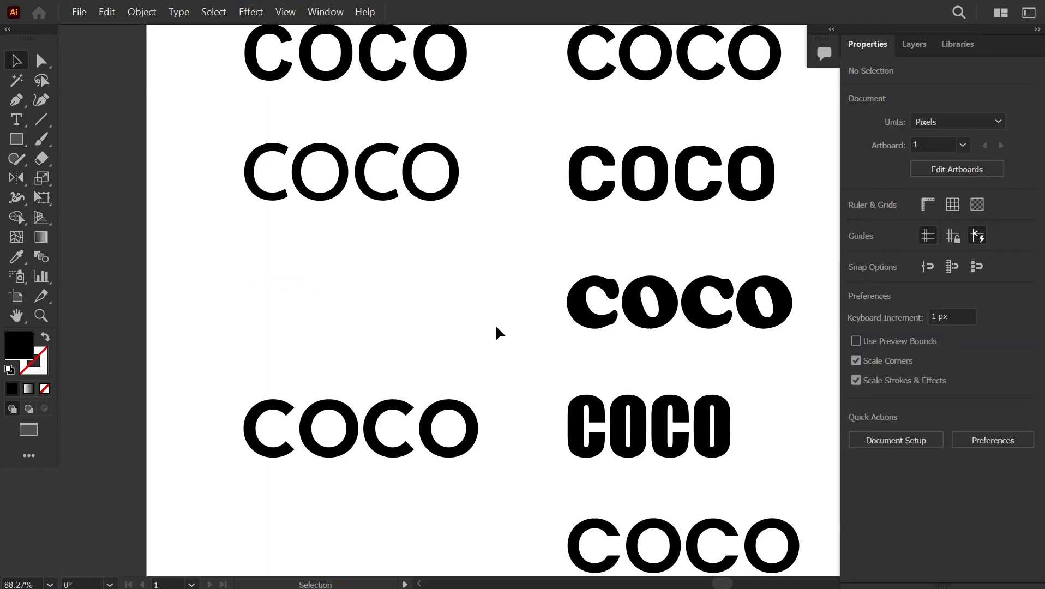
Move the lowest COCO in the left column and the Poppins COCO upward, and bring the condensed COCO into the left column.
{"action": "scroll", "coordinate": [490, 332], "scroll_direction": "down", "scroll_amount": 2}
{"action": "left_click", "coordinate": [480, 407]}
{"action": "left_click_drag", "start_coordinate": [457, 424], "coordinate": [450, 326]}
{"action": "left_click_drag", "start_coordinate": [590, 408], "coordinate": [393, 390]}
{"action": "left_click_drag", "start_coordinate": [606, 479], "coordinate": [605, 384]}
Delete the heavy rounded COCO, the top COCO of the left column and the Rubik COCO.
{"action": "left_click_drag", "start_coordinate": [626, 334], "coordinate": [626, 311]}
{"action": "scroll", "coordinate": [626, 310], "scroll_direction": "up", "scroll_amount": 1}
{"action": "left_click_drag", "start_coordinate": [626, 311], "coordinate": [638, 377]}
{"action": "key", "text": "Delete"}
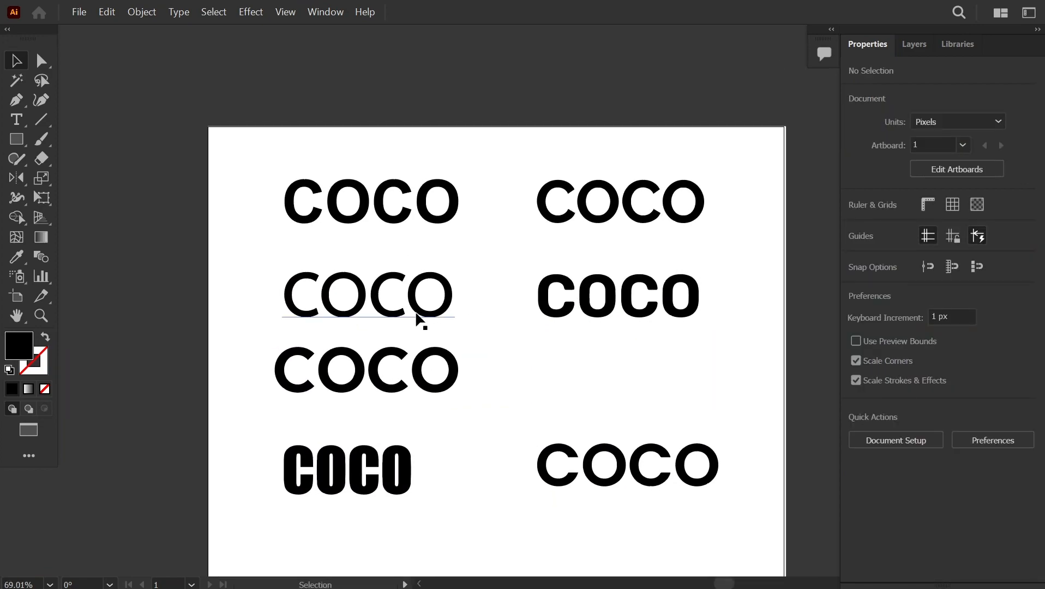
{"action": "left_click", "coordinate": [421, 224]}
{"action": "key", "text": "Delete"}
{"action": "left_click", "coordinate": [611, 317]}
{"action": "key", "text": "Delete"}
Move the two wide COCO words in the left column upward and place the Poppins and condensed ones in the right column.
{"action": "left_click_drag", "start_coordinate": [401, 300], "coordinate": [380, 242]}
{"action": "left_click_drag", "start_coordinate": [397, 364], "coordinate": [386, 324]}
{"action": "left_click_drag", "start_coordinate": [649, 464], "coordinate": [626, 307]}
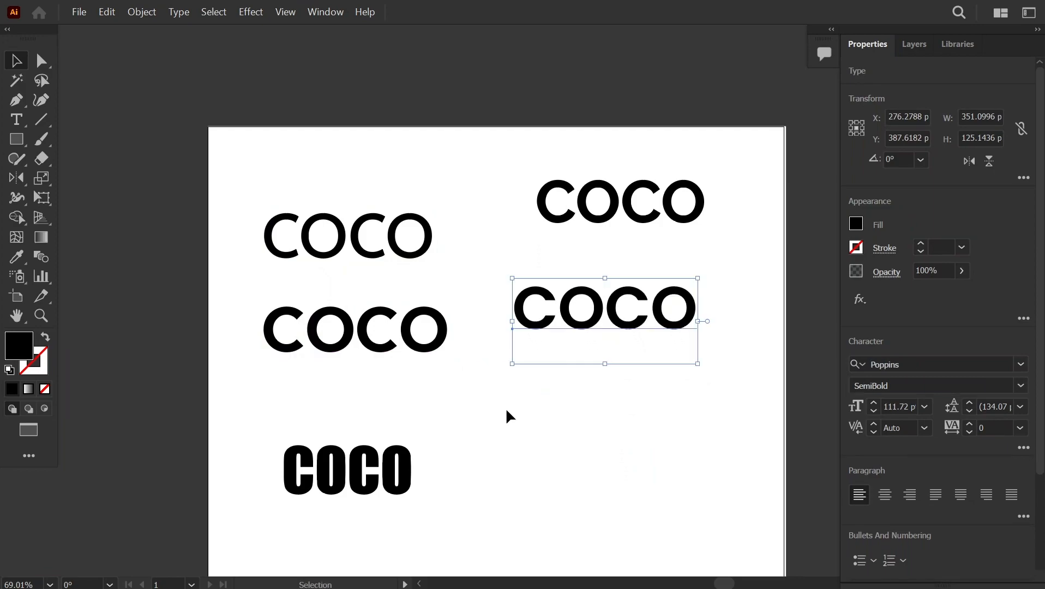
{"action": "left_click_drag", "start_coordinate": [349, 470], "coordinate": [602, 417]}
Delete the Poppins COCO and place the condensed COCO above the remaining wide one in the right column.
{"action": "left_click", "coordinate": [610, 320]}
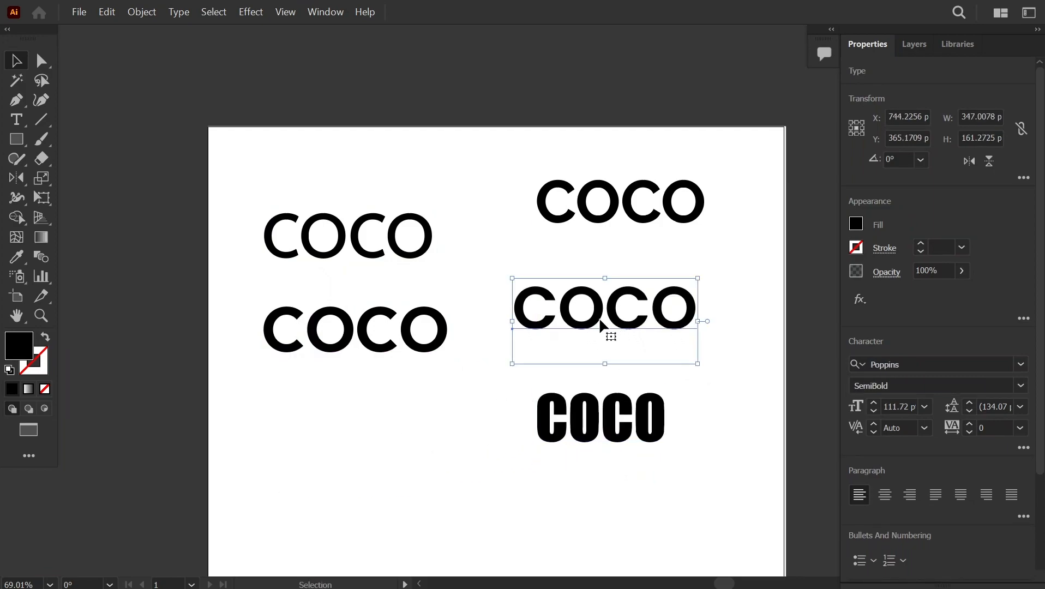
{"action": "key", "text": "Delete"}
{"action": "left_click_drag", "start_coordinate": [649, 211], "coordinate": [611, 281]}
{"action": "left_click_drag", "start_coordinate": [642, 437], "coordinate": [615, 221]}
Set the wide COCO in the right column to SemiBold and move it down beside the lower COCO of the left column.
{"action": "left_click", "coordinate": [996, 385]}
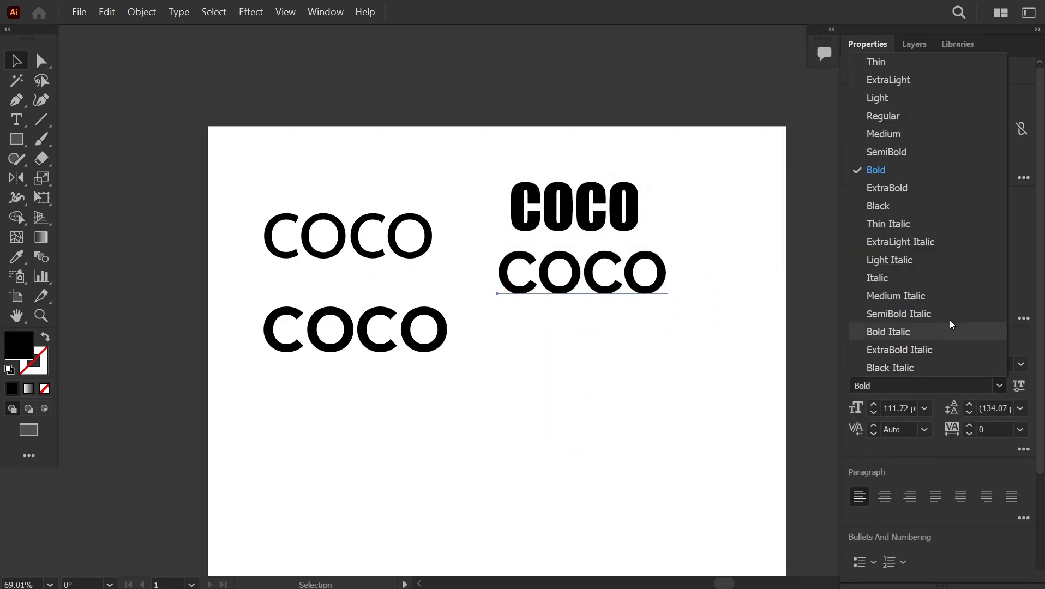
{"action": "left_click", "coordinate": [903, 152]}
{"action": "left_click_drag", "start_coordinate": [642, 276], "coordinate": [618, 330]}
Compare weights for the Kumbh Sans COCO in the left column and set it to SemiBold.
{"action": "left_click", "coordinate": [414, 330]}
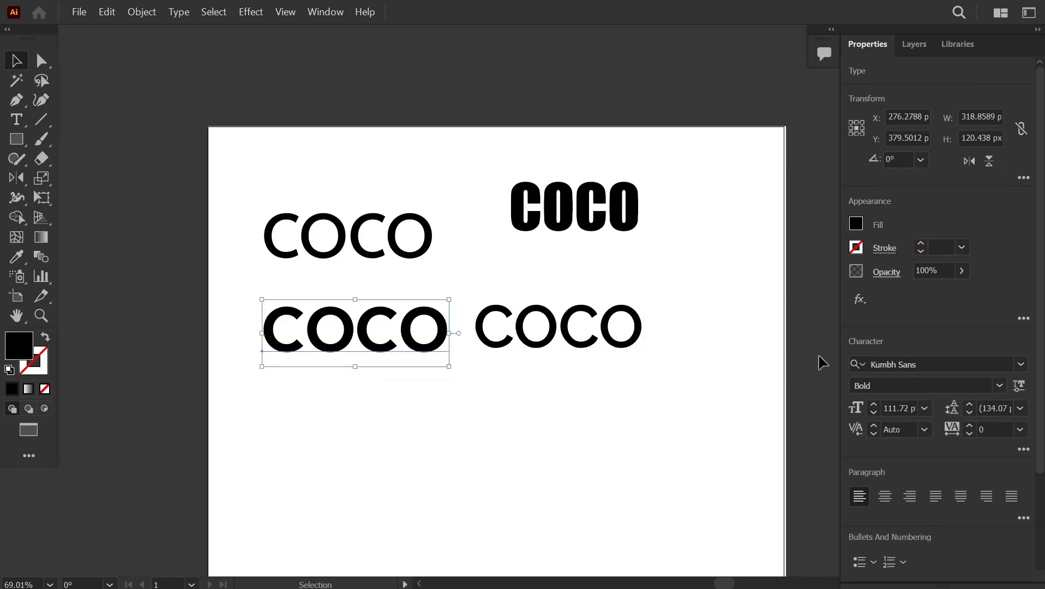
{"action": "left_click", "coordinate": [1001, 386]}
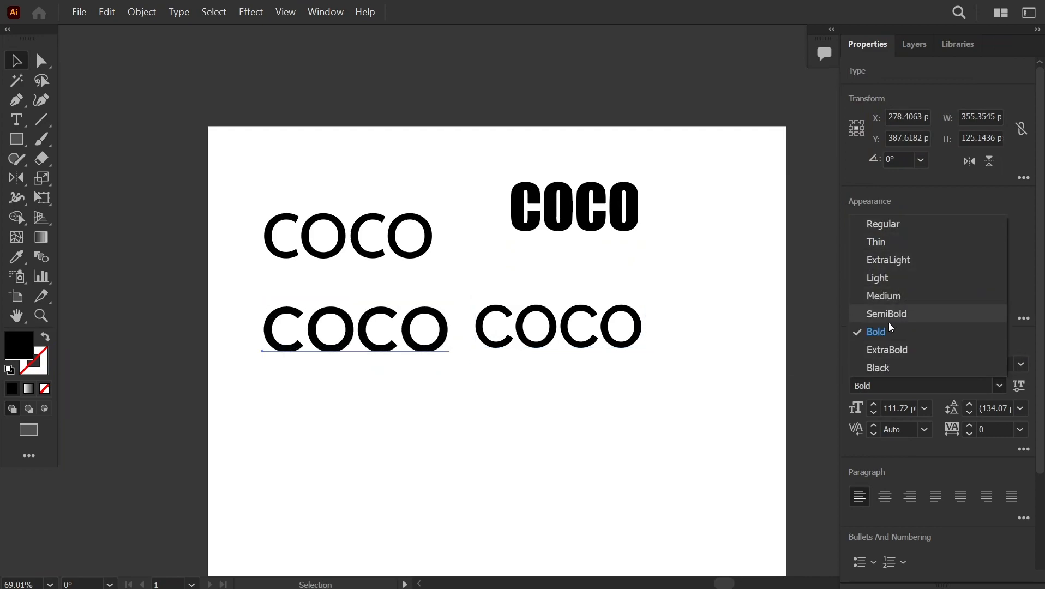
{"action": "left_click", "coordinate": [872, 331]}
{"action": "left_click", "coordinate": [515, 394]}
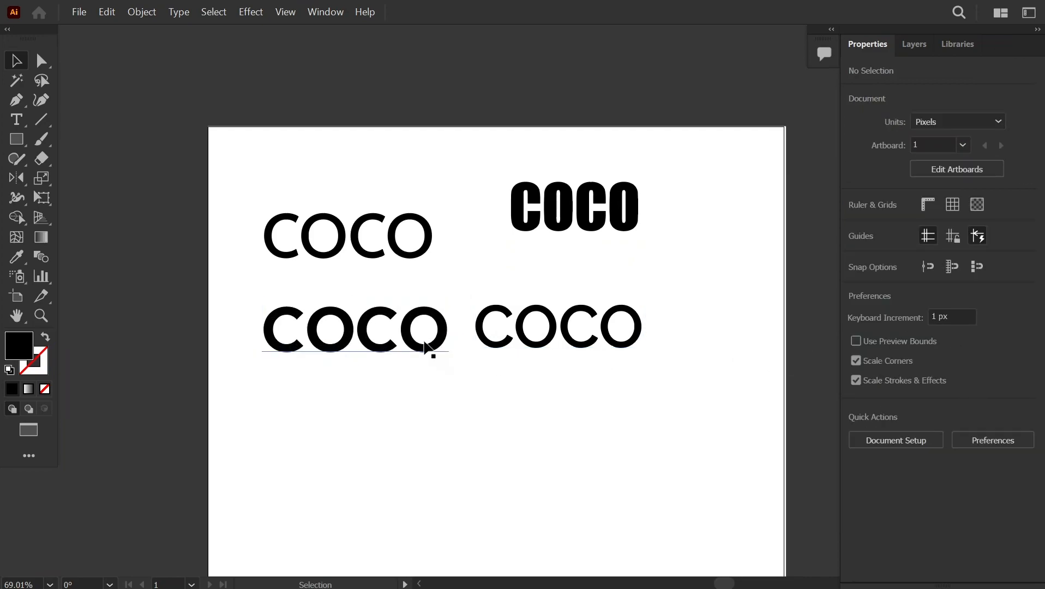
{"action": "left_click", "coordinate": [1001, 386]}
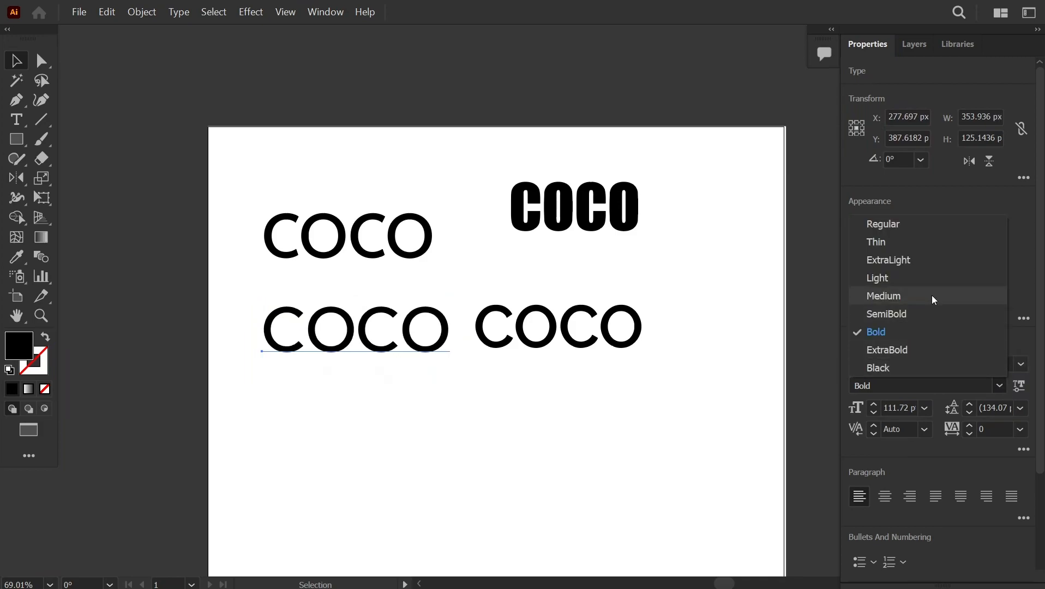
{"action": "left_click", "coordinate": [910, 315]}
{"action": "left_click", "coordinate": [478, 374]}
Delete the upper COCO of the left column and the heavy condensed COCO.
{"action": "left_click", "coordinate": [399, 227]}
{"action": "key", "text": "Delete"}
{"action": "left_click_drag", "start_coordinate": [617, 231], "coordinate": [409, 270]}
{"action": "key", "text": "Delete"}
Stack the two remaining words with the Kumbh Sans COCO directly above the Raleway COCO to compare them.
{"action": "left_click_drag", "start_coordinate": [431, 322], "coordinate": [443, 254]}
{"action": "left_click_drag", "start_coordinate": [536, 330], "coordinate": [356, 323]}
{"action": "left_click_drag", "start_coordinate": [353, 276], "coordinate": [583, 287]}
{"action": "scroll", "coordinate": [651, 284], "scroll_direction": "down", "scroll_amount": 2}
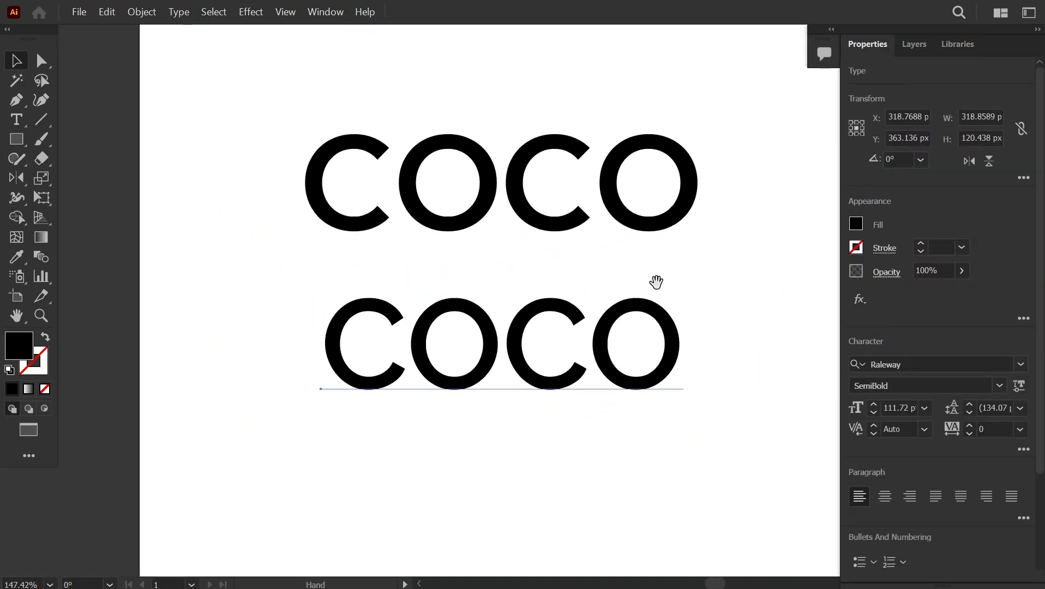
{"action": "left_click", "coordinate": [746, 330]}
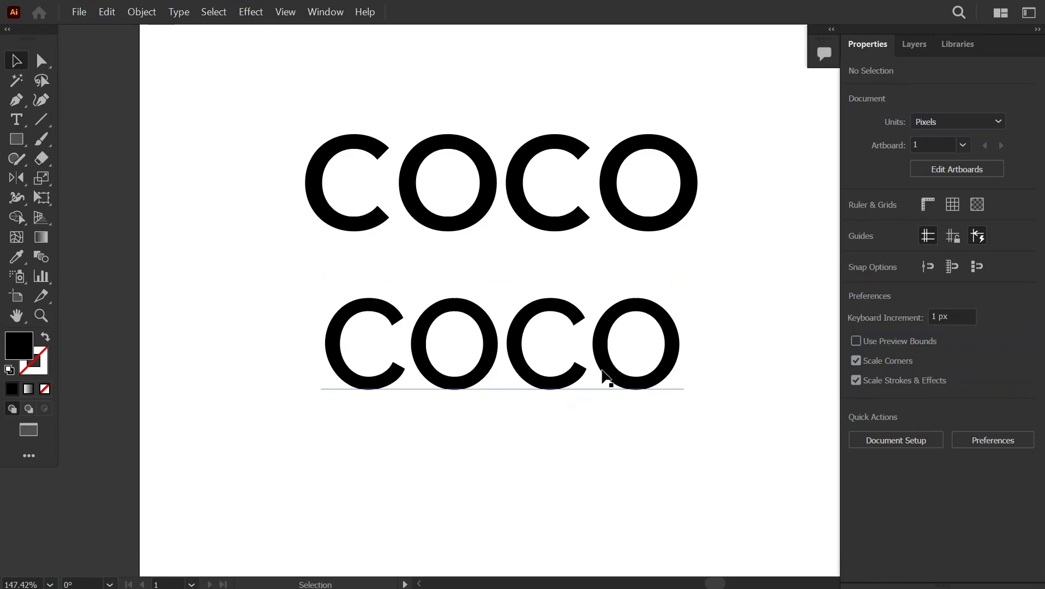
Delete the Raleway COCO and move the Kumbh Sans COCO to the middle of the artboard.
{"action": "left_click_drag", "start_coordinate": [596, 371], "coordinate": [594, 372]}
{"action": "key", "text": "Delete"}
{"action": "left_click", "coordinate": [565, 241]}
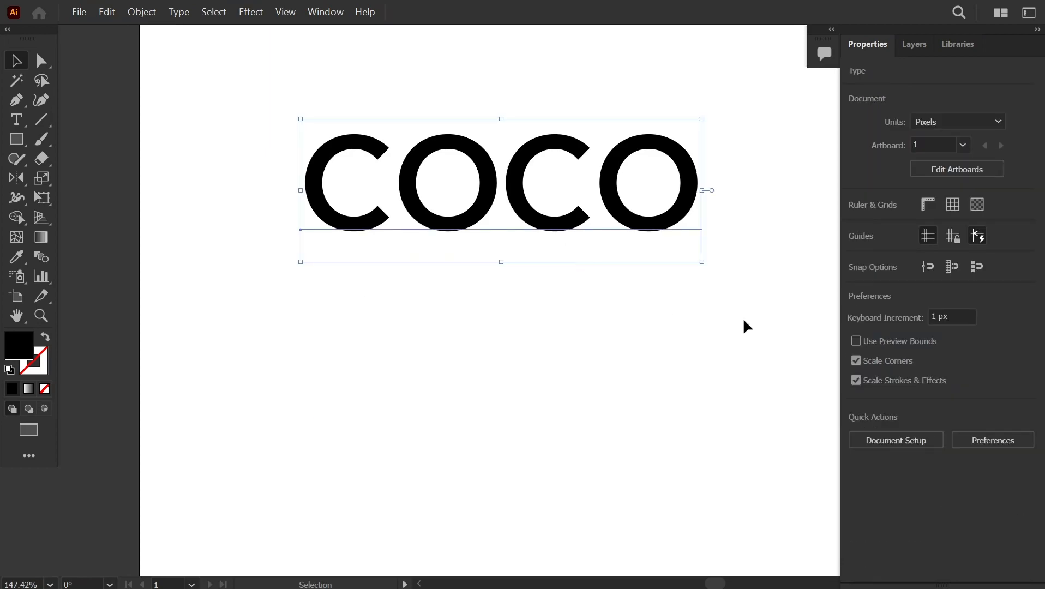
{"action": "scroll", "coordinate": [597, 307], "scroll_direction": "down", "scroll_amount": 8}
{"action": "scroll", "coordinate": [491, 364], "scroll_direction": "up", "scroll_amount": 2}
{"action": "left_click_drag", "start_coordinate": [416, 155], "coordinate": [482, 251]}
{"action": "scroll", "coordinate": [522, 304], "scroll_direction": "up", "scroll_amount": 3}
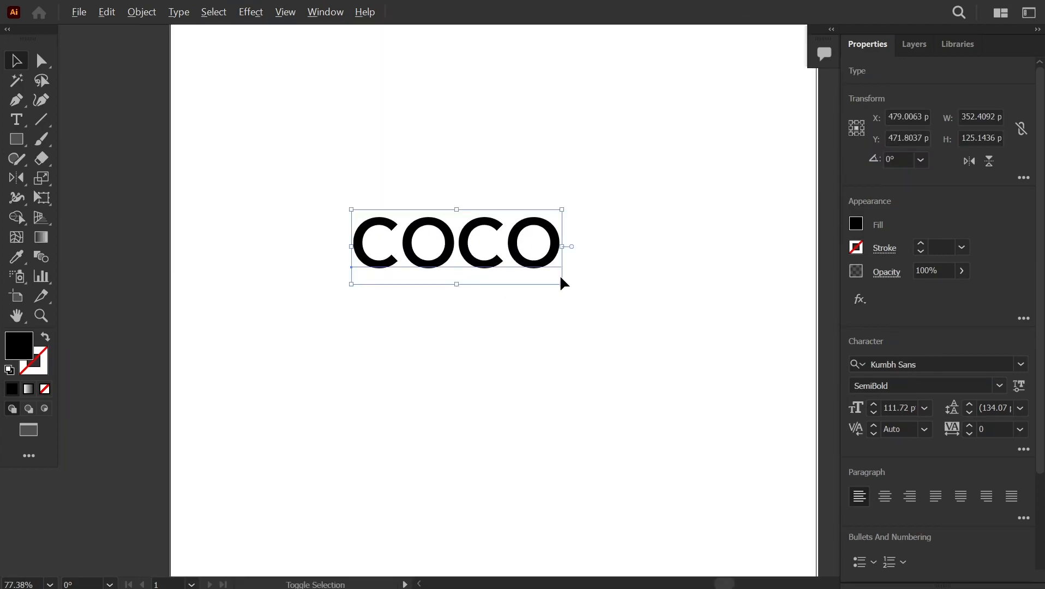
Enlarge the COCO text to about 132 pt and place a copy so one sits near the artboard's upper-left corner and one centrally.
{"action": "left_click_drag", "start_coordinate": [562, 289], "coordinate": [583, 299]}
{"action": "scroll", "coordinate": [583, 349], "scroll_direction": "down", "scroll_amount": 1}
{"action": "left_click_drag", "start_coordinate": [552, 355], "coordinate": [532, 351]}
{"action": "left_click_drag", "start_coordinate": [468, 322], "coordinate": [481, 360]}
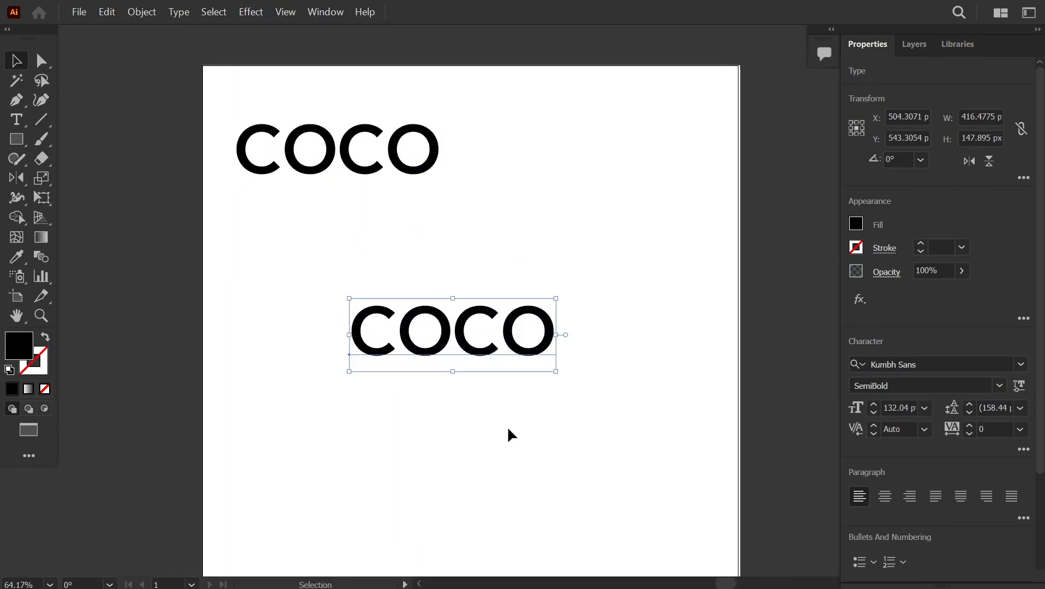
Convert the central COCO text to outlines and deselect it.
{"action": "right_click", "coordinate": [498, 355]}
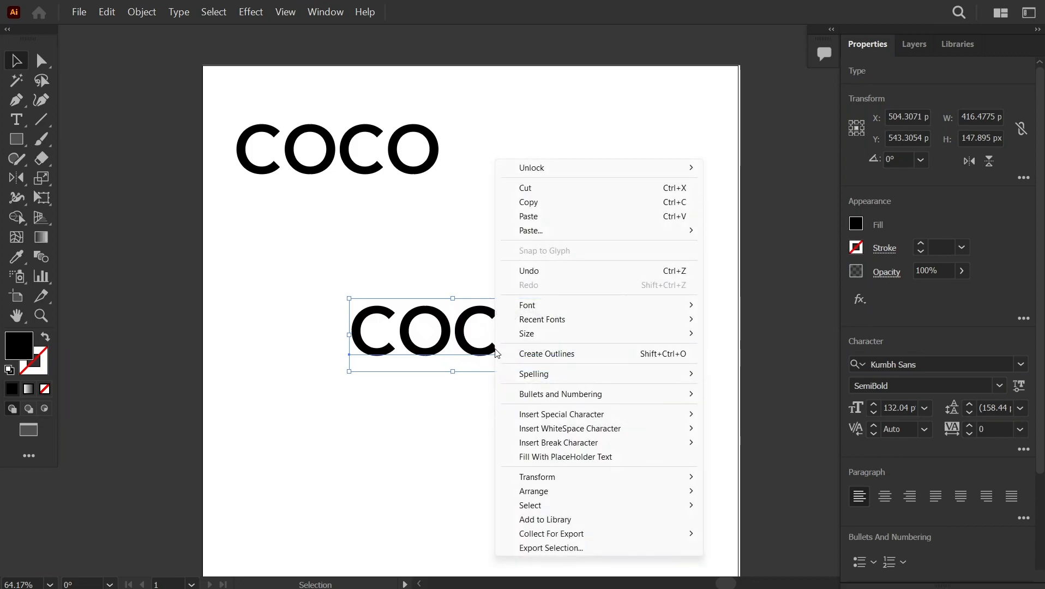
{"action": "left_click", "coordinate": [521, 354]}
{"action": "left_click", "coordinate": [557, 447]}
Draw a circle of about 101 px from the centre of the last O, matching the letter's outer edge.
{"action": "left_click_drag", "start_coordinate": [518, 369], "coordinate": [595, 382]}
{"action": "left_click_drag", "start_coordinate": [538, 396], "coordinate": [419, 433]}
{"action": "scroll", "coordinate": [378, 410], "scroll_direction": "up", "scroll_amount": 2}
{"action": "left_click", "coordinate": [19, 139]}
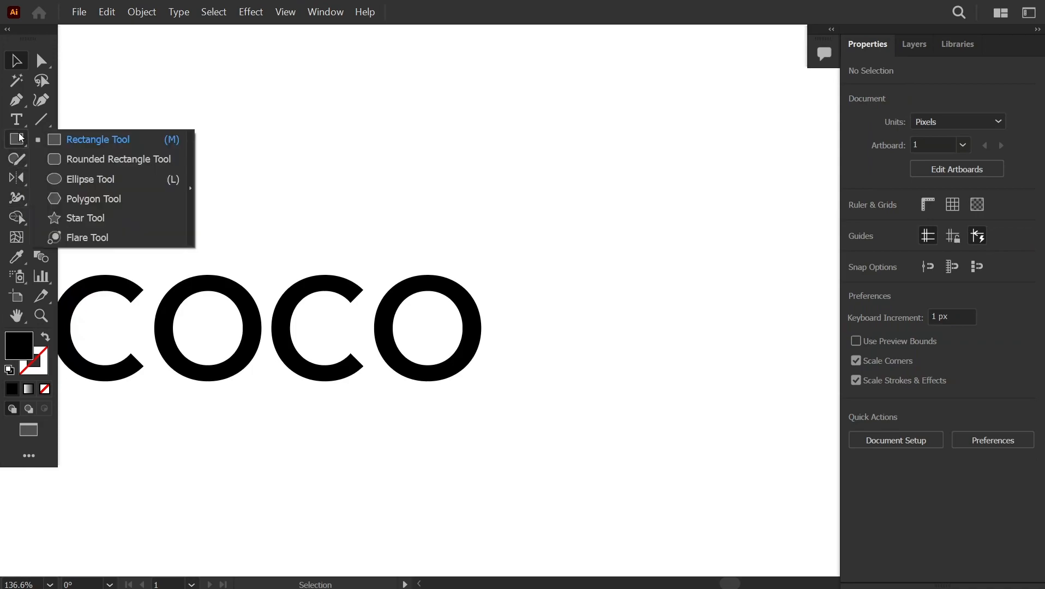
{"action": "left_click", "coordinate": [79, 179]}
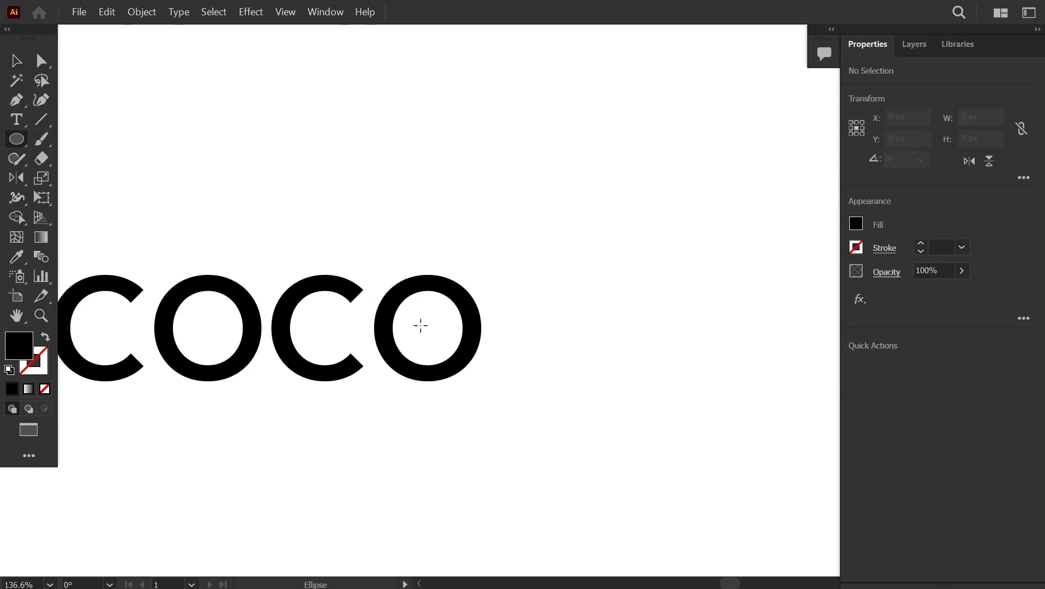
{"action": "left_click_drag", "start_coordinate": [427, 328], "coordinate": [483, 356]}
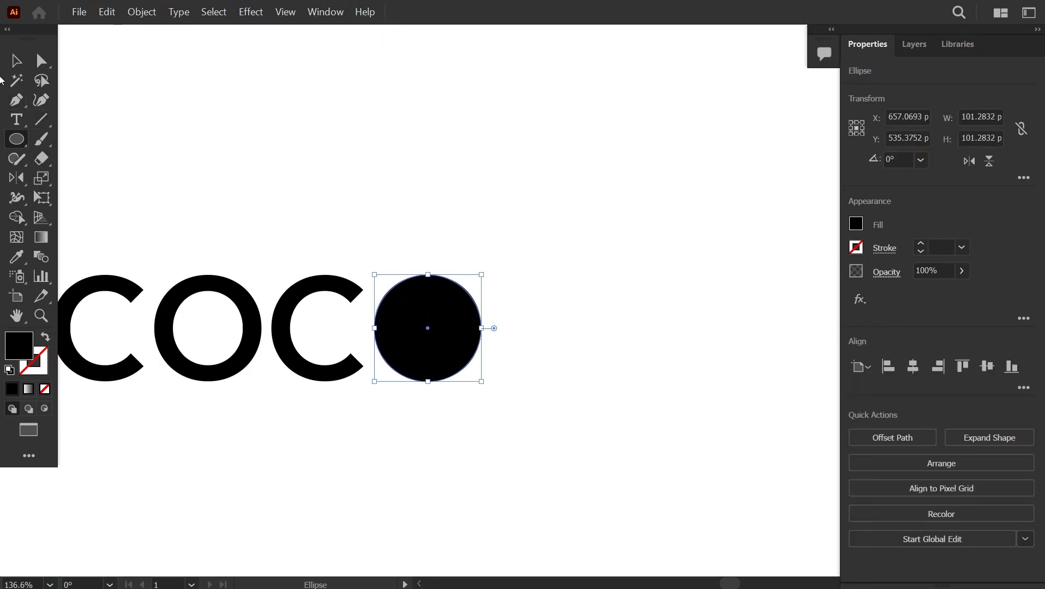
Move the black circle off the last O into the empty area below the outlined COCO.
{"action": "key", "text": "ctrl+space"}
{"action": "left_click_drag", "start_coordinate": [521, 213], "coordinate": [464, 218]}
{"action": "left_click_drag", "start_coordinate": [474, 291], "coordinate": [381, 397]}
{"action": "key", "text": "ctrl+space"}
{"action": "left_click_drag", "start_coordinate": [294, 411], "coordinate": [546, 434]}
{"action": "left_click", "coordinate": [567, 433]}
{"action": "left_click", "coordinate": [443, 367]}
Create a triangle beside the circle with the Polygon tool, using a 50 px radius and 3 sides.
{"action": "left_click_drag", "start_coordinate": [21, 143], "coordinate": [77, 199]}
{"action": "left_click", "coordinate": [404, 355]}
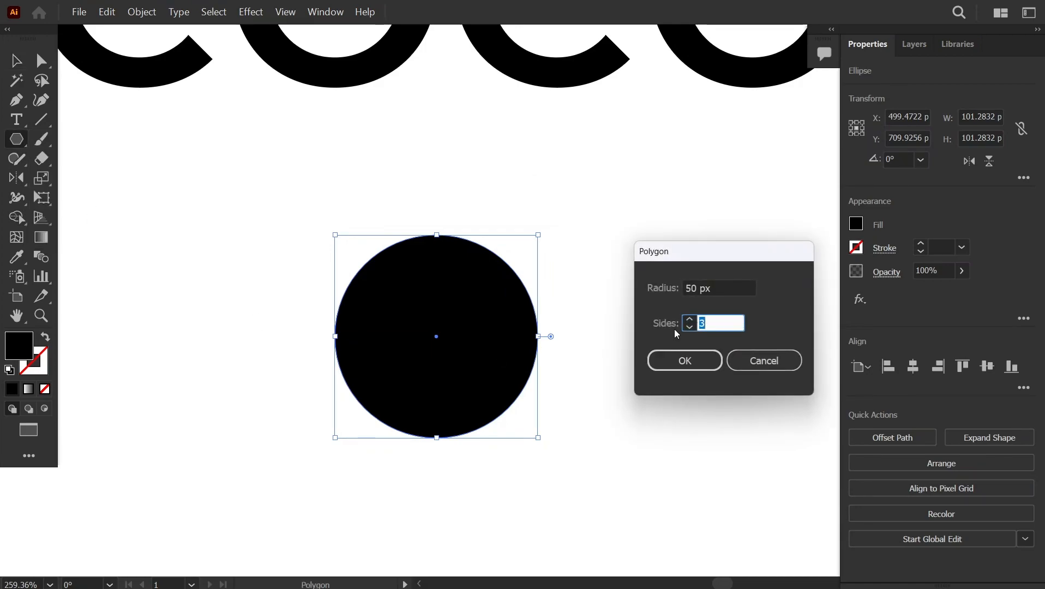
{"action": "left_click", "coordinate": [690, 364]}
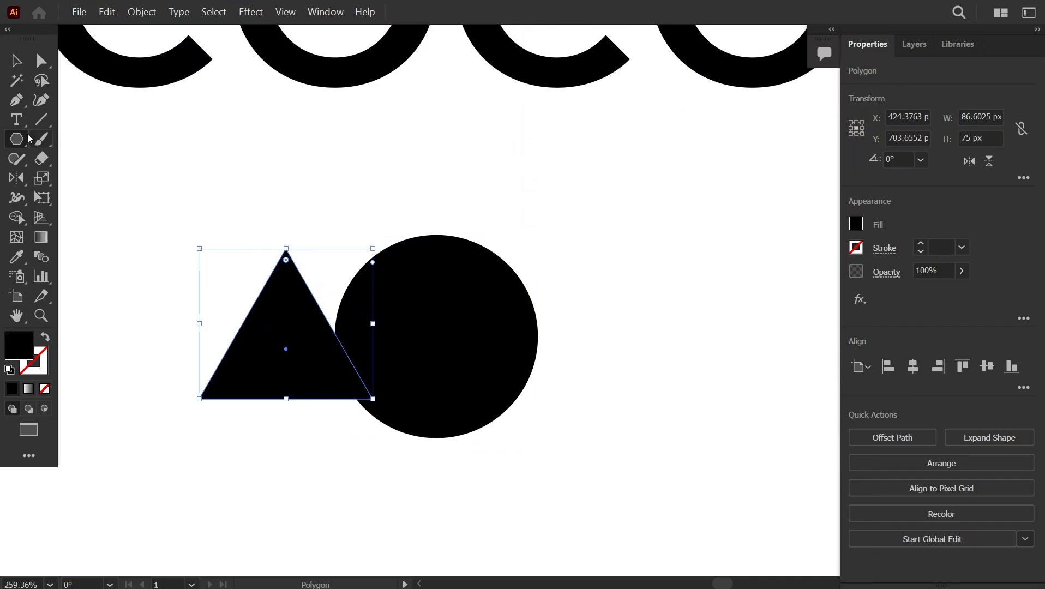
Centre the triangle over the upper half of the black circle and fill it with white sampled from the artboard.
{"action": "left_click_drag", "start_coordinate": [275, 341], "coordinate": [436, 284]}
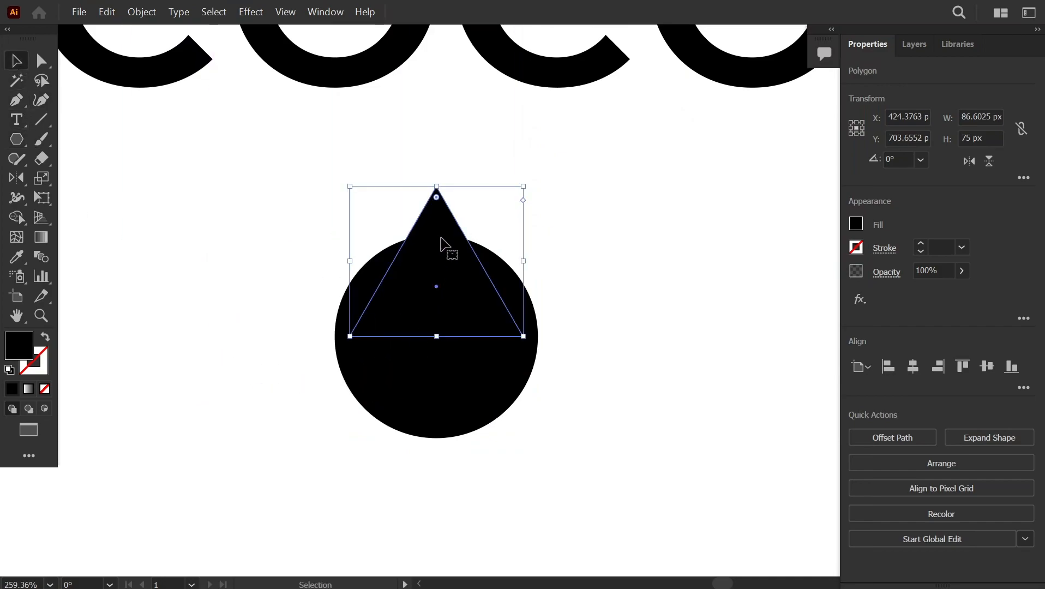
{"action": "key", "text": "i"}
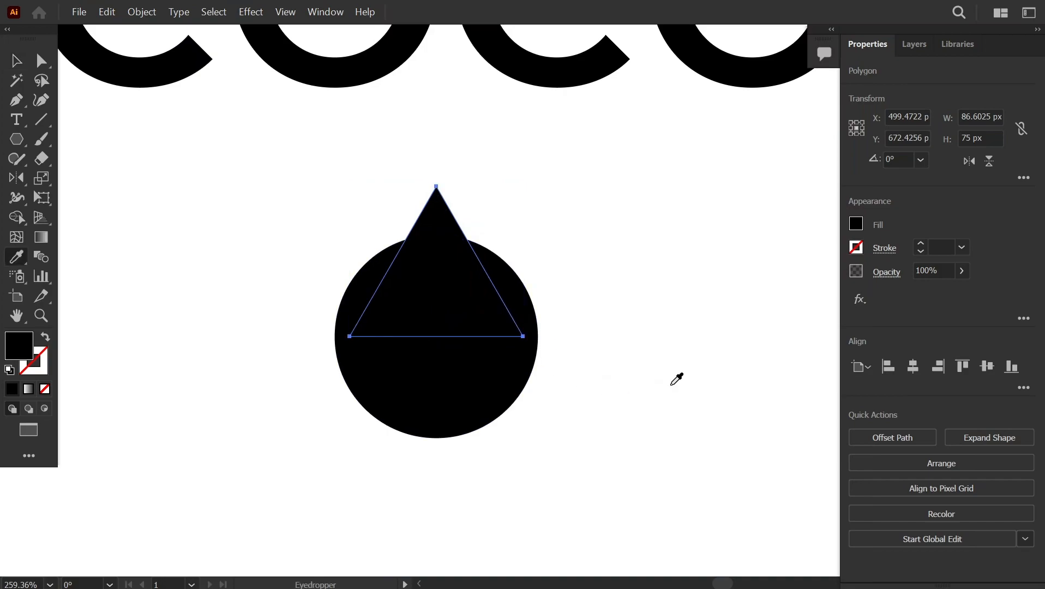
{"action": "left_click", "coordinate": [664, 370]}
{"action": "left_click", "coordinate": [18, 68]}
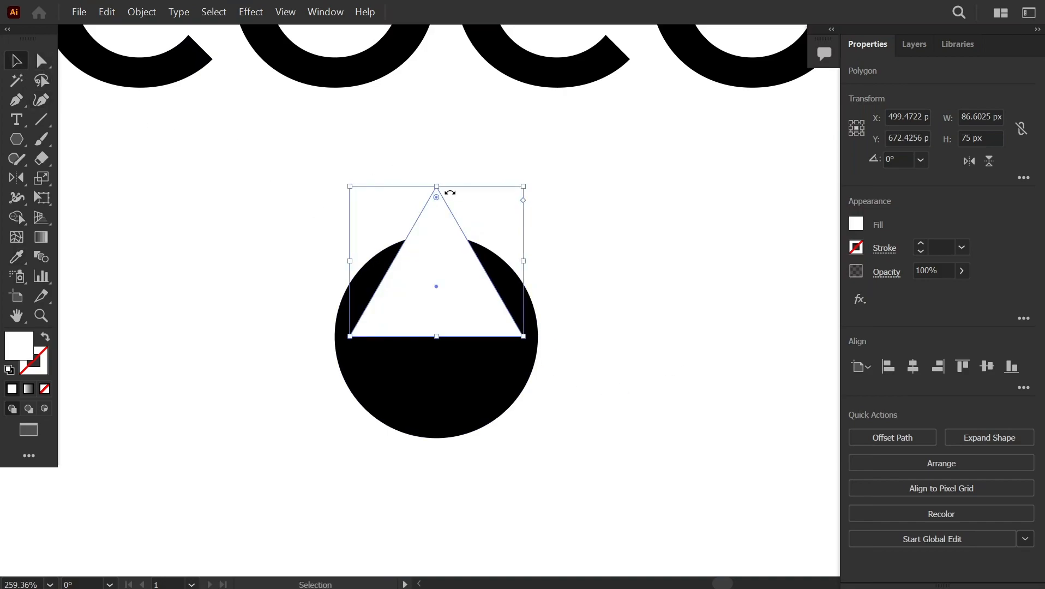
Resize the white triangle symmetrically to about 16 by 23 px, keeping its base on the circle's centre line.
{"action": "left_click_drag", "start_coordinate": [527, 263], "coordinate": [486, 262]}
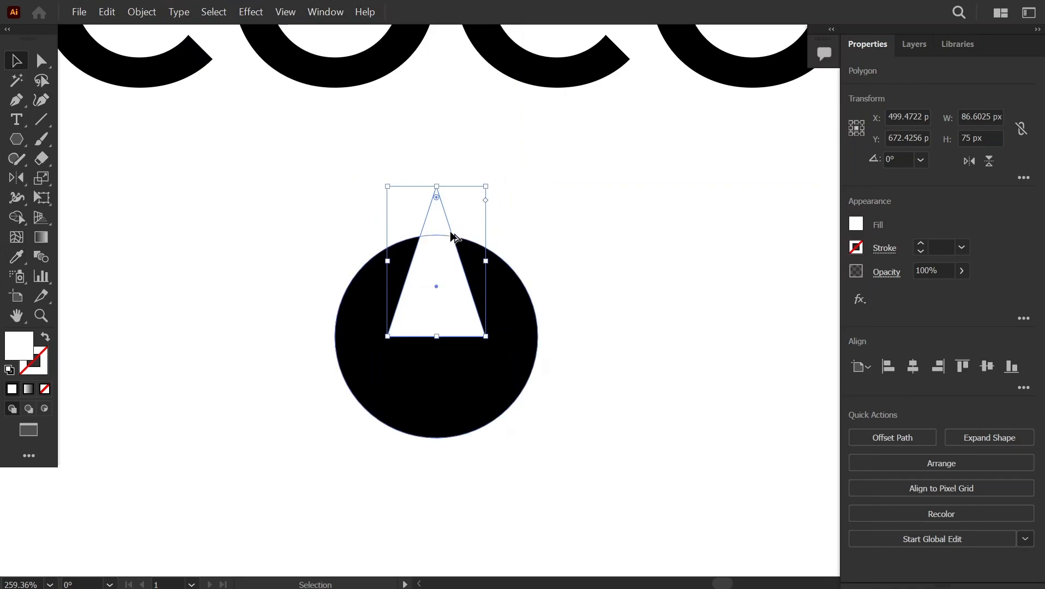
{"action": "left_click_drag", "start_coordinate": [436, 185], "coordinate": [435, 284]}
{"action": "scroll", "coordinate": [478, 326], "scroll_direction": "up", "scroll_amount": 3}
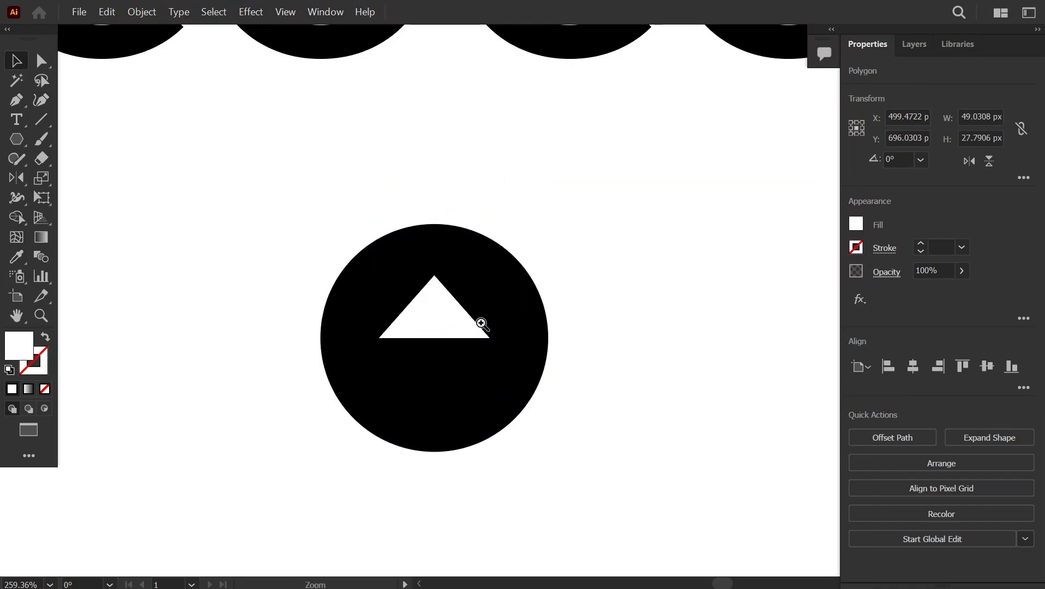
{"action": "left_click_drag", "start_coordinate": [512, 296], "coordinate": [458, 296]}
{"action": "left_click_drag", "start_coordinate": [428, 243], "coordinate": [424, 262]}
{"action": "key", "text": "ctrl+z"}
{"action": "left_click_drag", "start_coordinate": [457, 304], "coordinate": [452, 303]}
{"action": "left_click_drag", "start_coordinate": [537, 374], "coordinate": [472, 294]}
Reflect a copy of the white triangle across a horizontal axis through the middle of its base.
{"action": "left_click", "coordinate": [16, 177]}
{"action": "left_click_drag", "start_coordinate": [348, 262], "coordinate": [465, 278]}
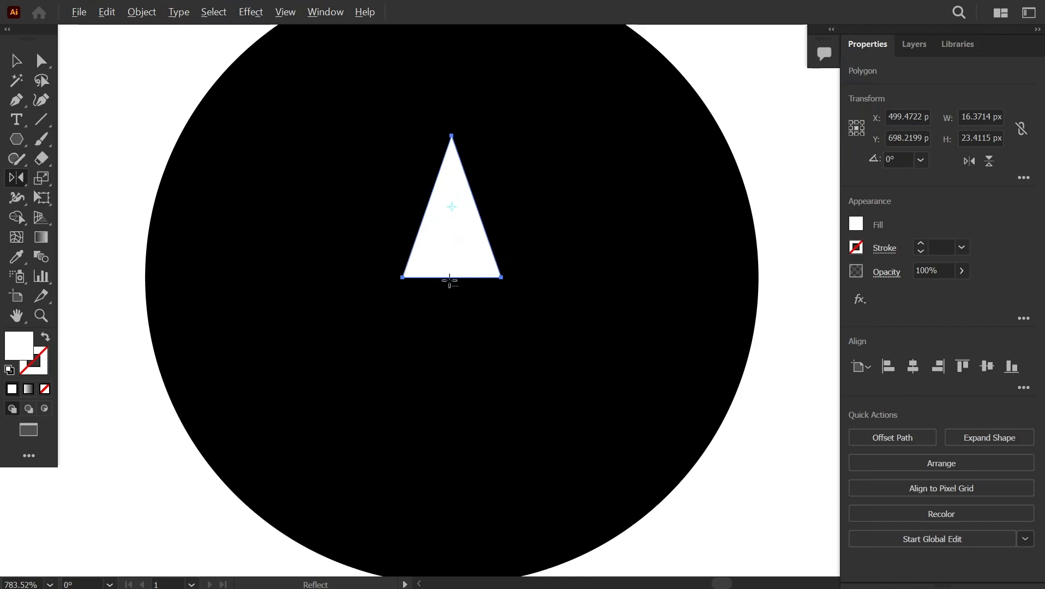
{"action": "left_click_drag", "start_coordinate": [445, 283], "coordinate": [541, 303]}
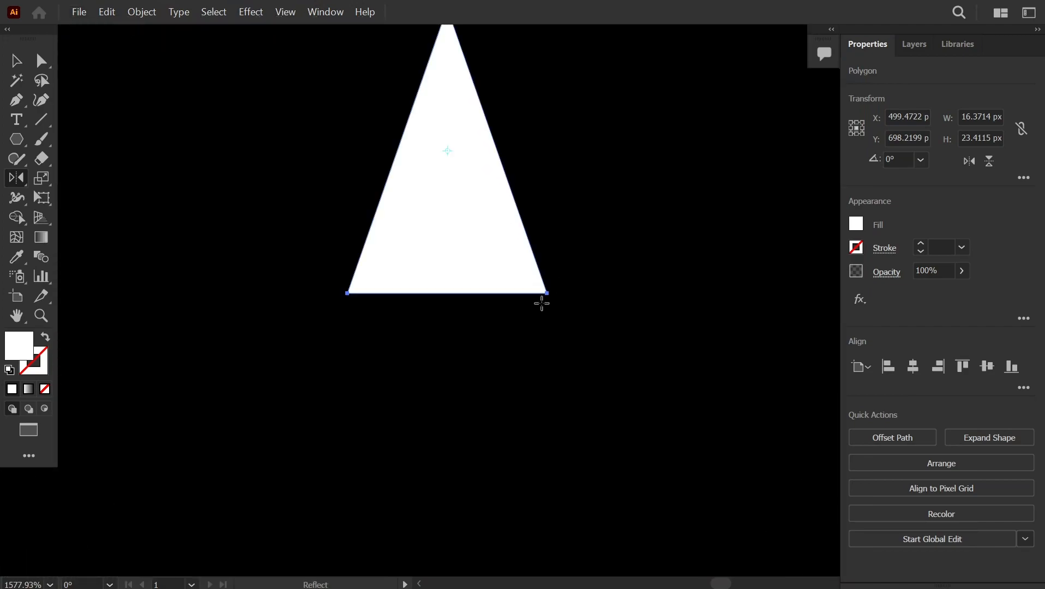
{"action": "left_click", "coordinate": [442, 294], "text": "alt"}
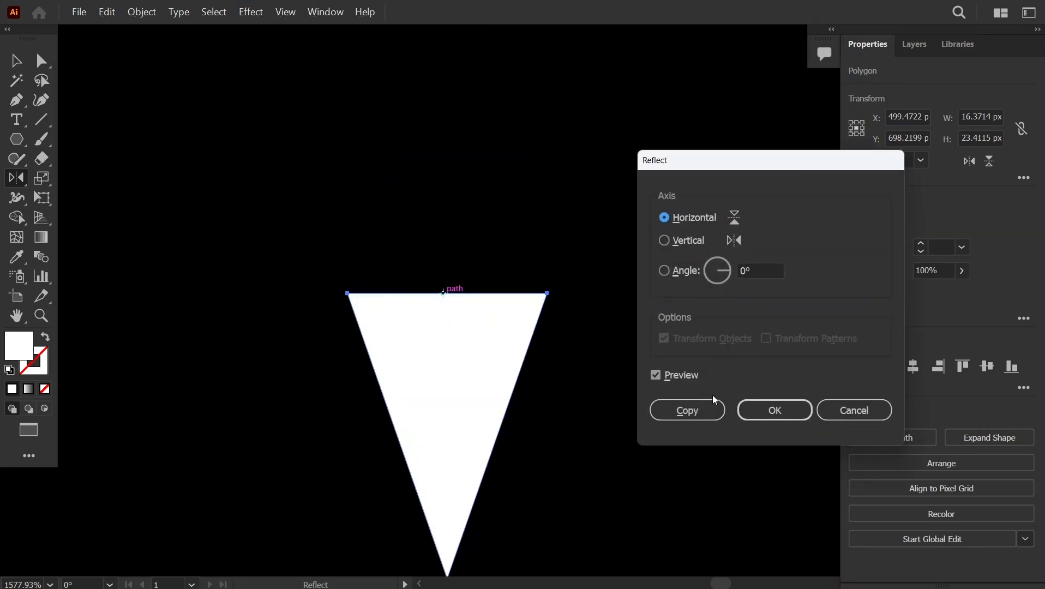
{"action": "left_click", "coordinate": [688, 409]}
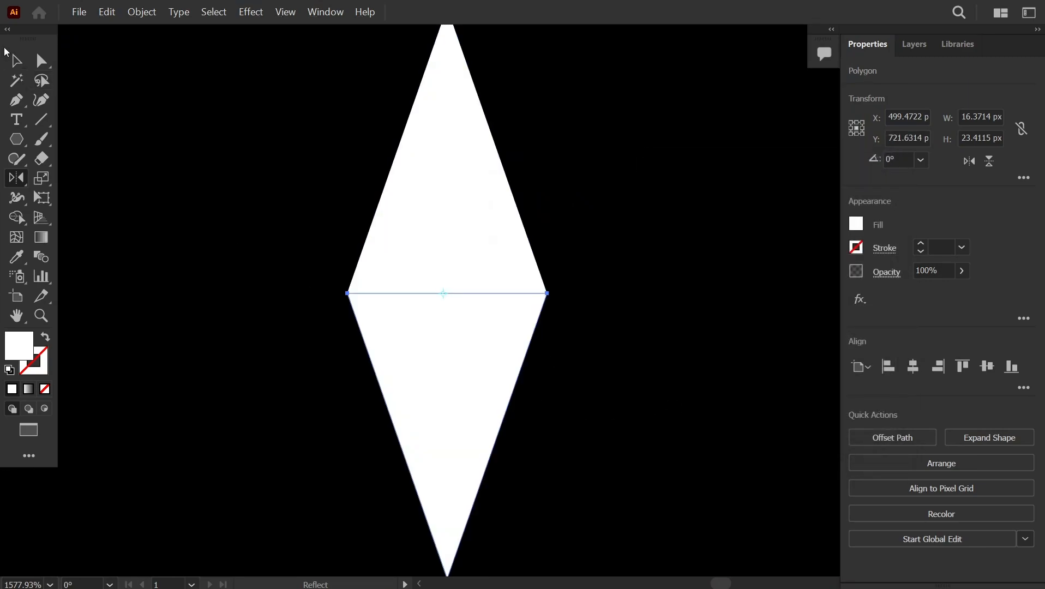
Unite the upper and lower white triangles into a single diamond shape.
{"action": "left_click_drag", "start_coordinate": [489, 298], "coordinate": [689, 351]}
{"action": "left_click_drag", "start_coordinate": [339, 307], "coordinate": [619, 349]}
{"action": "left_click_drag", "start_coordinate": [619, 349], "coordinate": [385, 364]}
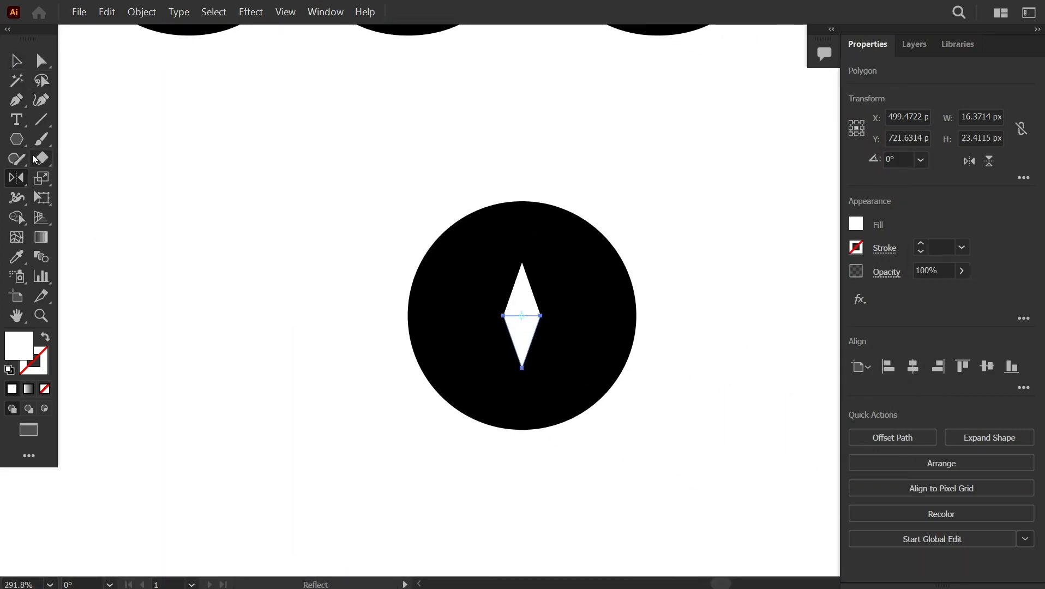
{"action": "left_click", "coordinate": [26, 64]}
{"action": "scroll", "coordinate": [614, 310], "scroll_direction": "up", "scroll_amount": 2}
{"action": "left_click", "coordinate": [754, 345]}
{"action": "left_click", "coordinate": [472, 289]}
{"action": "left_click", "coordinate": [485, 353], "text": "shift"}
{"action": "left_click", "coordinate": [858, 444]}
{"action": "left_click", "coordinate": [679, 442]}
Enlarge the white diamond in width and height about its centre inside the black circle.
{"action": "left_click", "coordinate": [478, 335]}
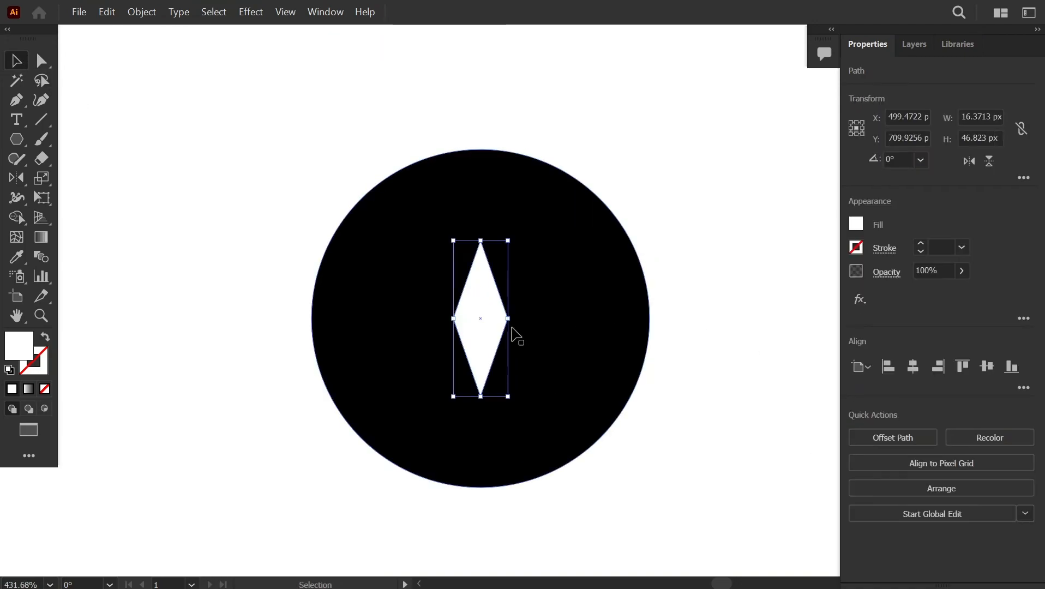
{"action": "left_click_drag", "start_coordinate": [508, 321], "coordinate": [522, 321]}
{"action": "left_click_drag", "start_coordinate": [483, 239], "coordinate": [493, 211]}
{"action": "left_click", "coordinate": [724, 357]}
{"action": "left_click_drag", "start_coordinate": [727, 377], "coordinate": [663, 371]}
{"action": "left_click", "coordinate": [520, 430]}
{"action": "left_click_drag", "start_coordinate": [507, 457], "coordinate": [509, 474]}
{"action": "left_click_drag", "start_coordinate": [560, 320], "coordinate": [568, 319]}
Draw a small circle from the centre of the diamond and fill it with black sampled from the large circle.
{"action": "left_click_drag", "start_coordinate": [16, 139], "coordinate": [82, 170]}
{"action": "left_click_drag", "start_coordinate": [510, 319], "coordinate": [529, 341]}
{"action": "key", "text": "i"}
{"action": "left_click", "coordinate": [633, 344]}
{"action": "key", "text": "v"}
{"action": "left_click", "coordinate": [511, 218]}
Move the complete compass symbol onto the last O of the outlined COCO.
{"action": "left_click_drag", "start_coordinate": [696, 296], "coordinate": [628, 296]}
{"action": "left_click_drag", "start_coordinate": [727, 317], "coordinate": [584, 323]}
{"action": "left_click_drag", "start_coordinate": [566, 351], "coordinate": [498, 423]}
{"action": "left_click_drag", "start_coordinate": [277, 287], "coordinate": [278, 287]}
{"action": "left_click_drag", "start_coordinate": [507, 382], "coordinate": [708, 154]}
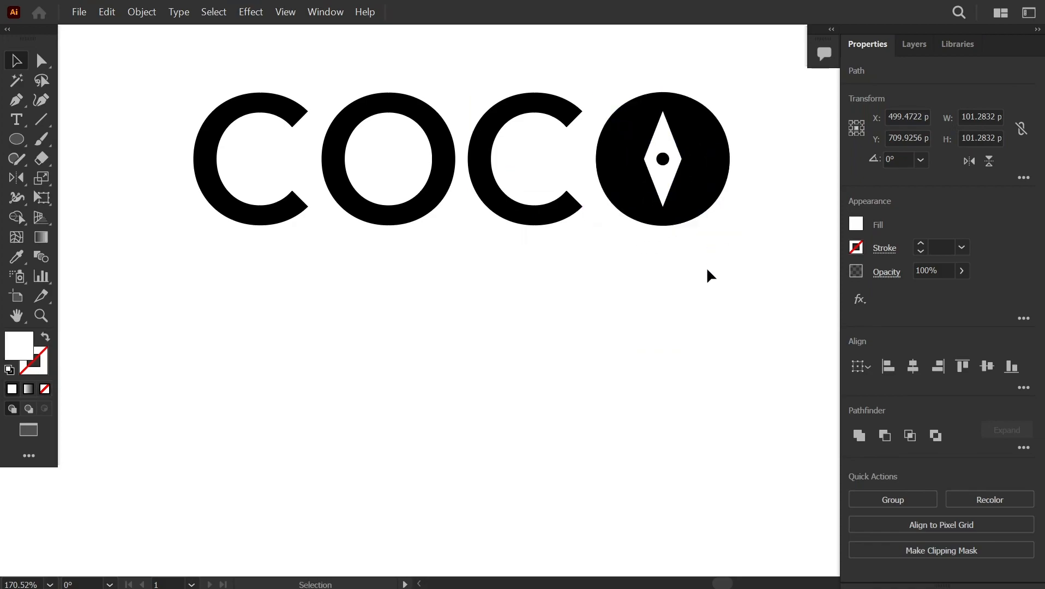
{"action": "left_click", "coordinate": [706, 268]}
Try to rotate the compass's outer circle and centre dot together by 45° clockwise.
{"action": "left_click_drag", "start_coordinate": [705, 270], "coordinate": [639, 408]}
{"action": "left_click_drag", "start_coordinate": [626, 391], "coordinate": [521, 412]}
{"action": "left_click_drag", "start_coordinate": [637, 359], "coordinate": [828, 399]}
{"action": "left_click", "coordinate": [612, 311]}
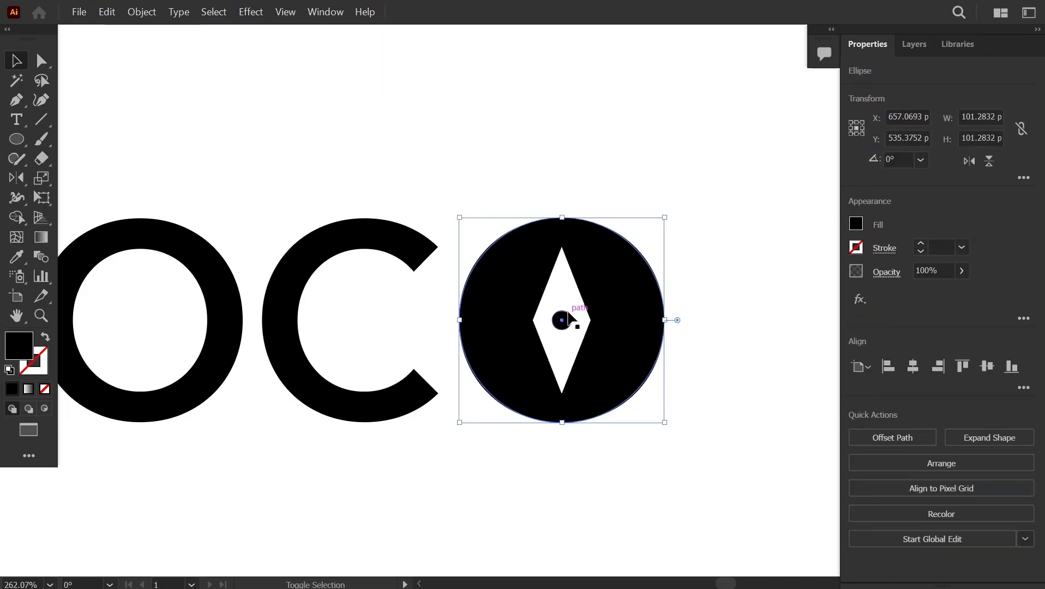
{"action": "left_click", "coordinate": [567, 321], "text": "shift"}
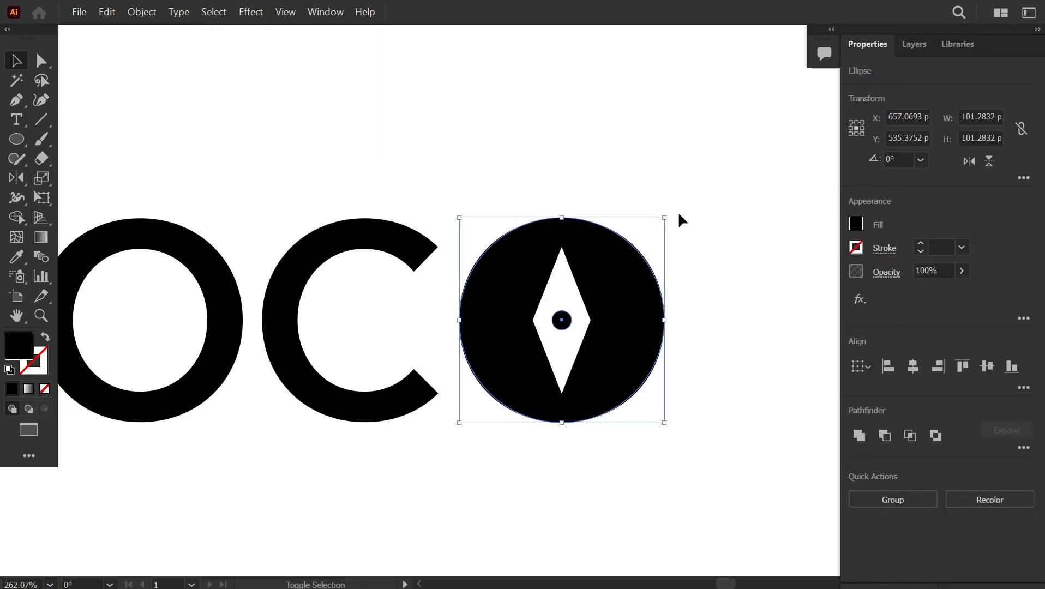
{"action": "left_click_drag", "start_coordinate": [671, 220], "coordinate": [714, 309]}
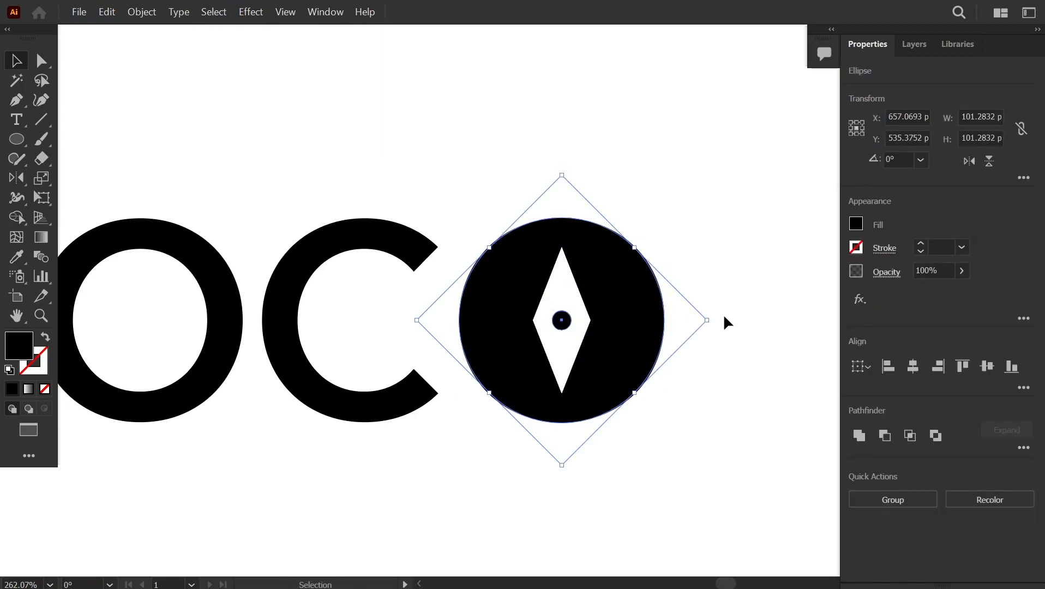
{"action": "key", "text": "ctrl+z"}
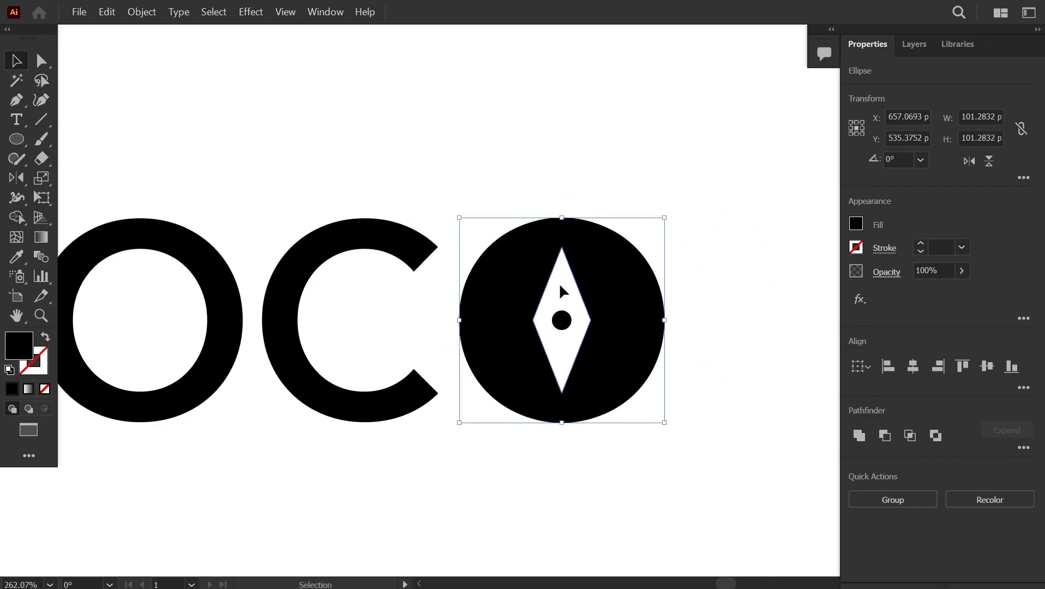
Rotate the white diamond needle 45° clockwise and deselect it.
{"action": "left_click", "coordinate": [559, 286]}
{"action": "left_click_drag", "start_coordinate": [597, 245], "coordinate": [647, 300]}
{"action": "left_click", "coordinate": [728, 309]}
Scale down the white compass needle about its centre, making it shorter inside the black circle.
{"action": "left_click_drag", "start_coordinate": [703, 361], "coordinate": [523, 415]}
{"action": "left_click_drag", "start_coordinate": [611, 429], "coordinate": [675, 406]}
{"action": "left_click_drag", "start_coordinate": [676, 405], "coordinate": [593, 471]}
{"action": "left_click_drag", "start_coordinate": [529, 450], "coordinate": [628, 478]}
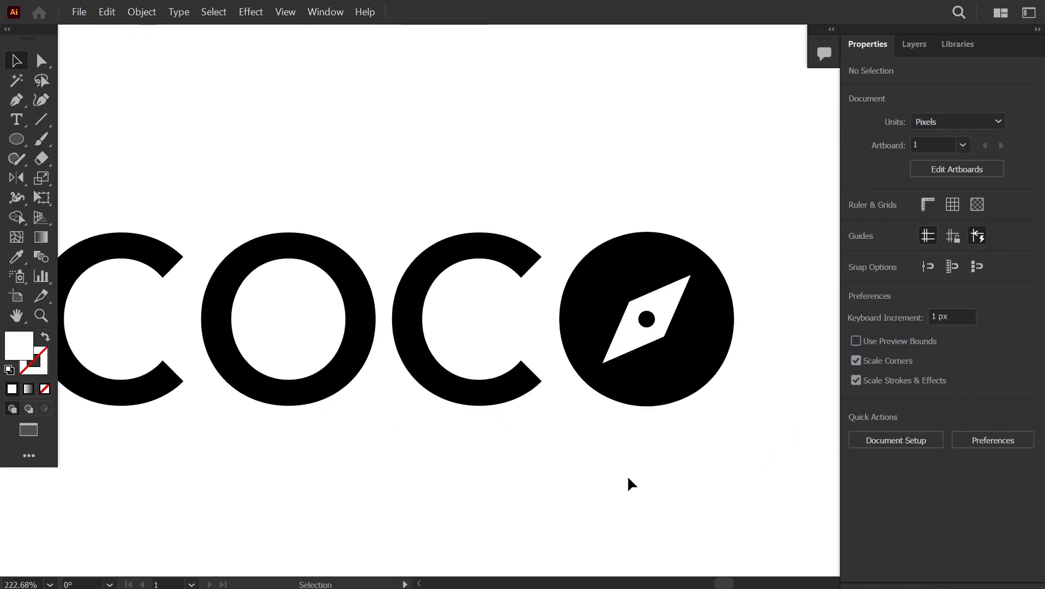
{"action": "left_click_drag", "start_coordinate": [607, 412], "coordinate": [673, 402]}
{"action": "left_click_drag", "start_coordinate": [673, 401], "coordinate": [422, 524]}
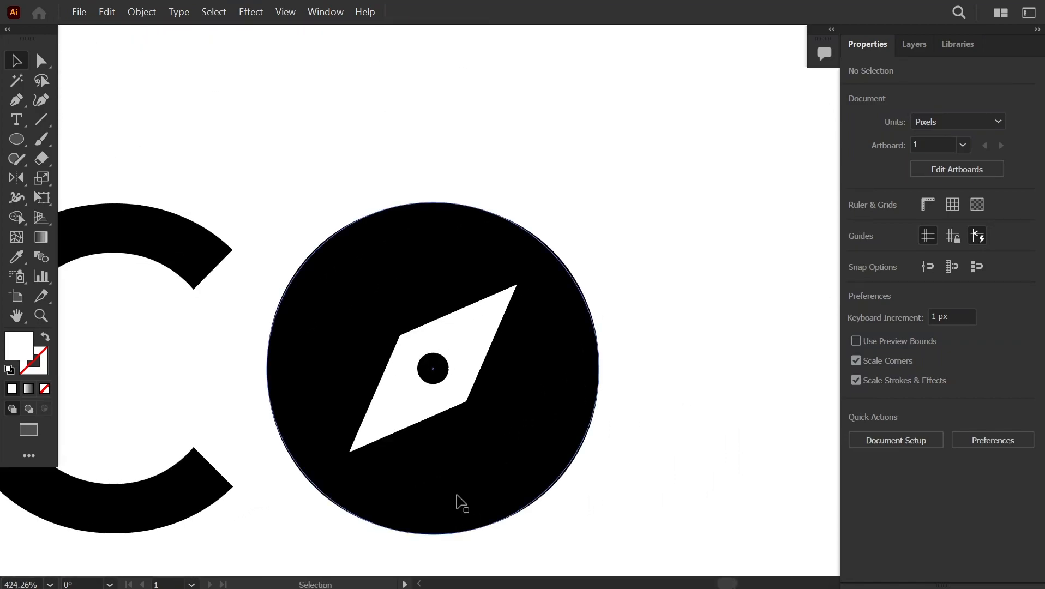
{"action": "left_click", "coordinate": [420, 412]}
{"action": "left_click_drag", "start_coordinate": [350, 453], "coordinate": [360, 443]}
{"action": "left_click_drag", "start_coordinate": [466, 402], "coordinate": [463, 402]}
{"action": "left_click", "coordinate": [716, 483]}
{"action": "left_click_drag", "start_coordinate": [688, 491], "coordinate": [597, 438]}
{"action": "left_click_drag", "start_coordinate": [575, 427], "coordinate": [602, 427]}
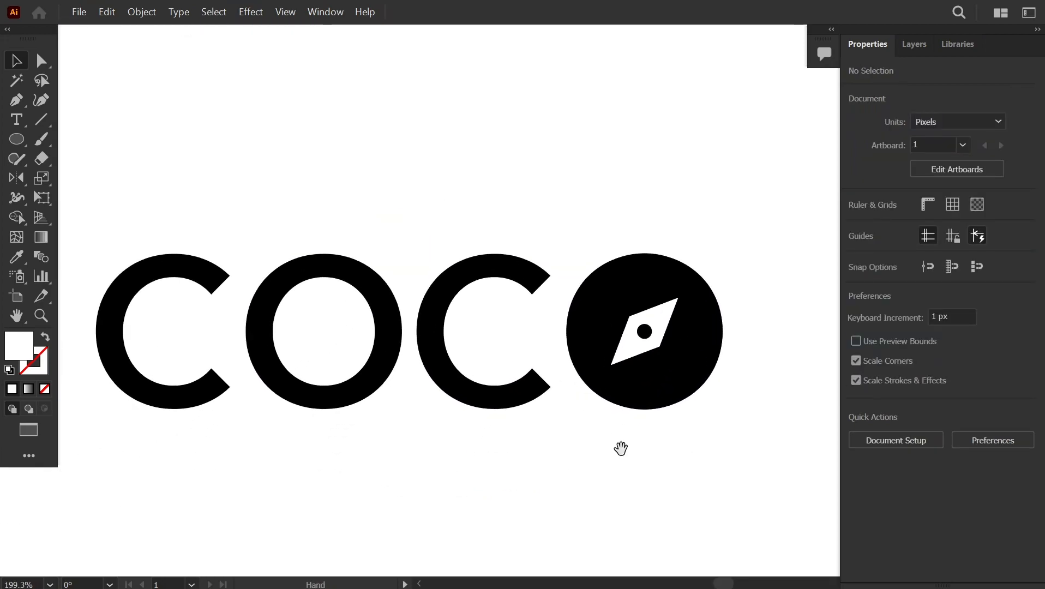
Fill the compass's outer circle with blue 2986e2 and deselect it.
{"action": "left_click", "coordinate": [681, 392]}
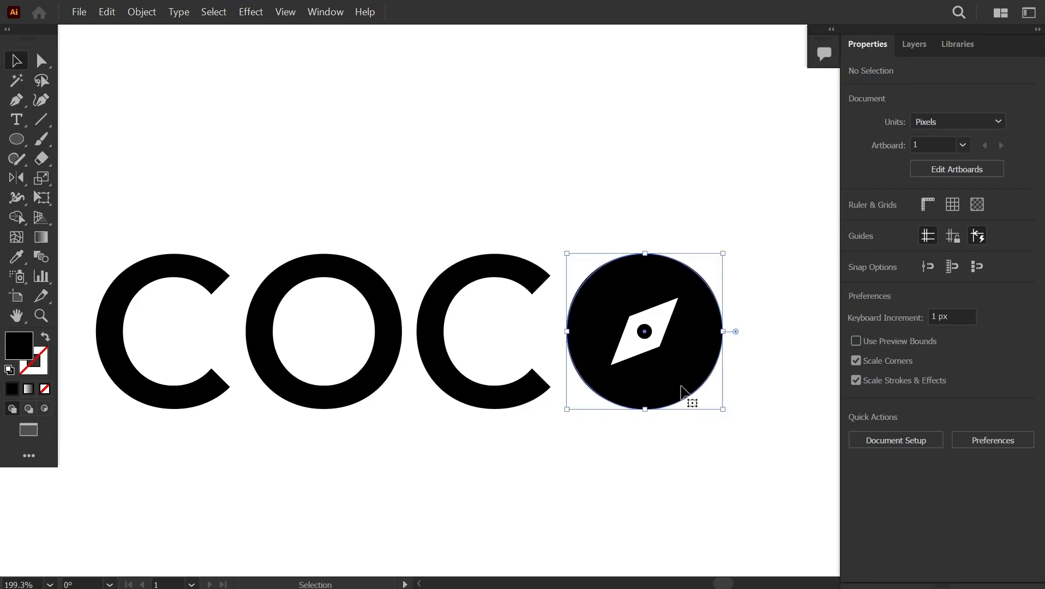
{"action": "double_click", "coordinate": [30, 345]}
{"action": "left_click", "coordinate": [669, 205]}
{"action": "left_click", "coordinate": [677, 185]}
{"action": "left_click", "coordinate": [884, 170]}
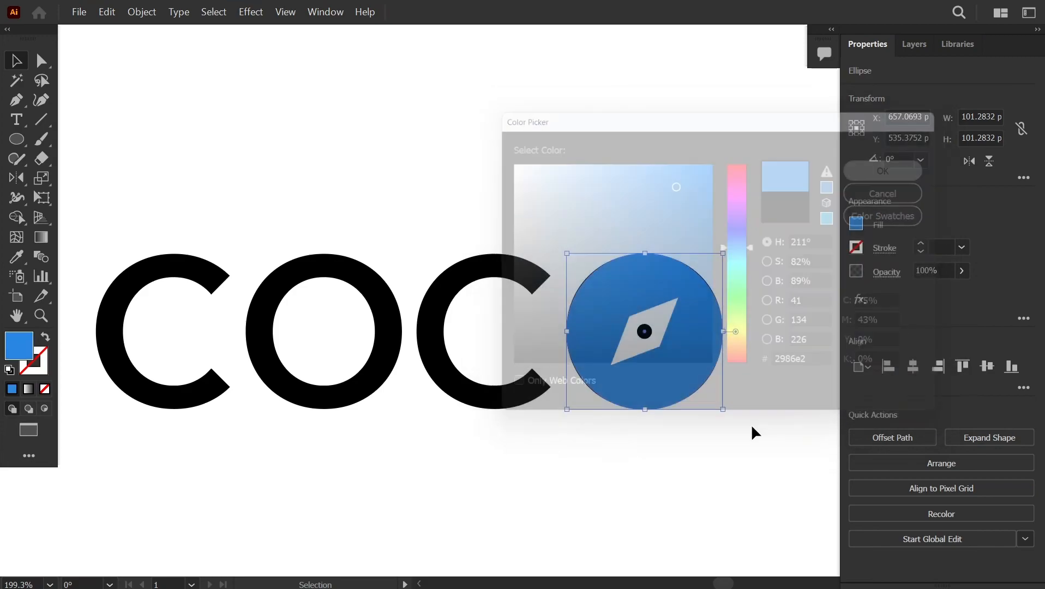
{"action": "left_click", "coordinate": [752, 441]}
Delete the original last letter O hidden behind the blue compass circle.
{"action": "left_click", "coordinate": [304, 371]}
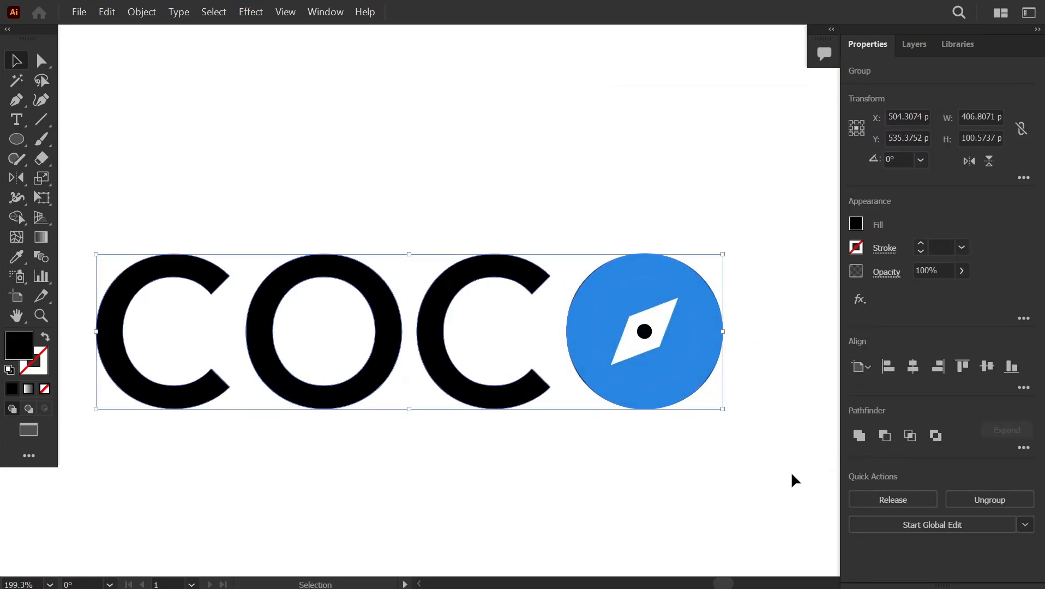
{"action": "left_click", "coordinate": [769, 415]}
{"action": "left_click_drag", "start_coordinate": [651, 313], "coordinate": [804, 394]}
{"action": "left_click_drag", "start_coordinate": [341, 157], "coordinate": [599, 374]}
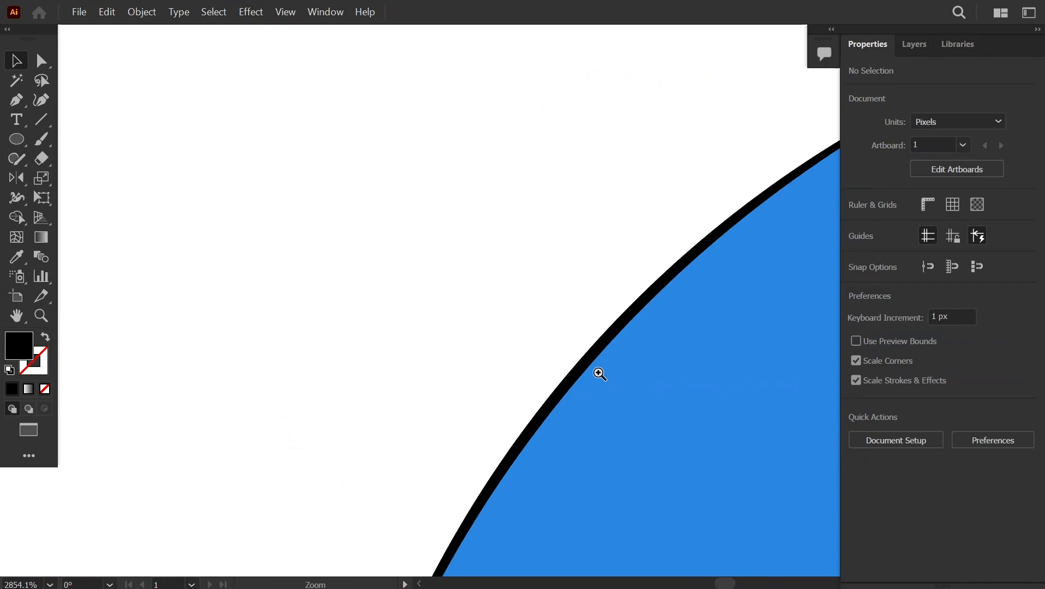
{"action": "left_click", "coordinate": [566, 388]}
{"action": "key", "text": "Delete"}
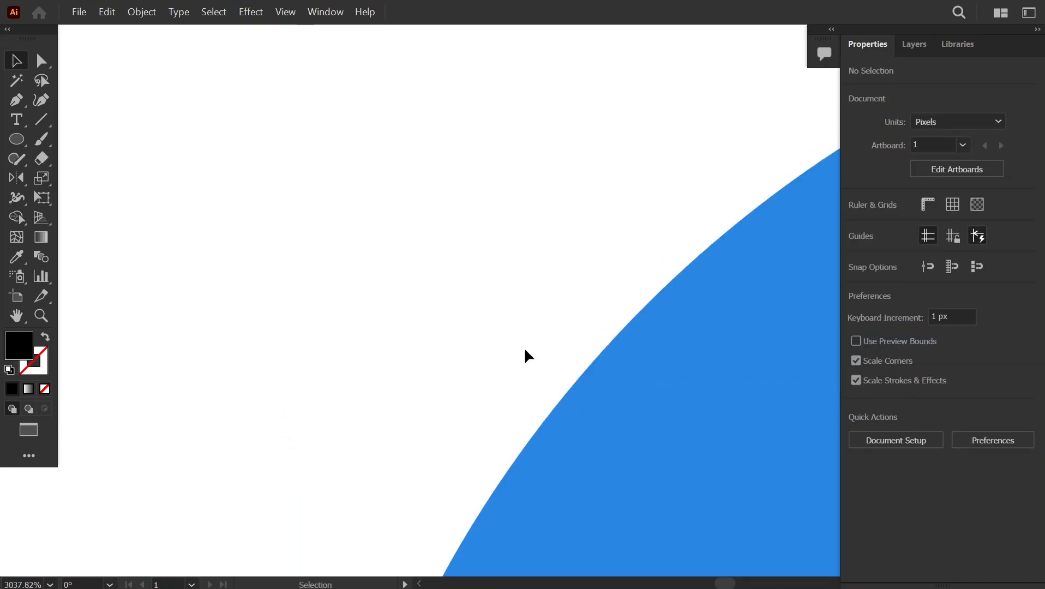
Fill the compass circle with black sampled from the lettering.
{"action": "left_click_drag", "start_coordinate": [689, 361], "coordinate": [229, 362]}
{"action": "left_click_drag", "start_coordinate": [588, 477], "coordinate": [571, 408]}
{"action": "left_click_drag", "start_coordinate": [600, 413], "coordinate": [633, 413]}
{"action": "left_click", "coordinate": [696, 420]}
{"action": "key", "text": "i"}
{"action": "left_click", "coordinate": [391, 406]}
Select all the letters and compass parts of the central logo and group them.
{"action": "left_click", "coordinate": [24, 65]}
{"action": "left_click_drag", "start_coordinate": [255, 250], "coordinate": [713, 461]}
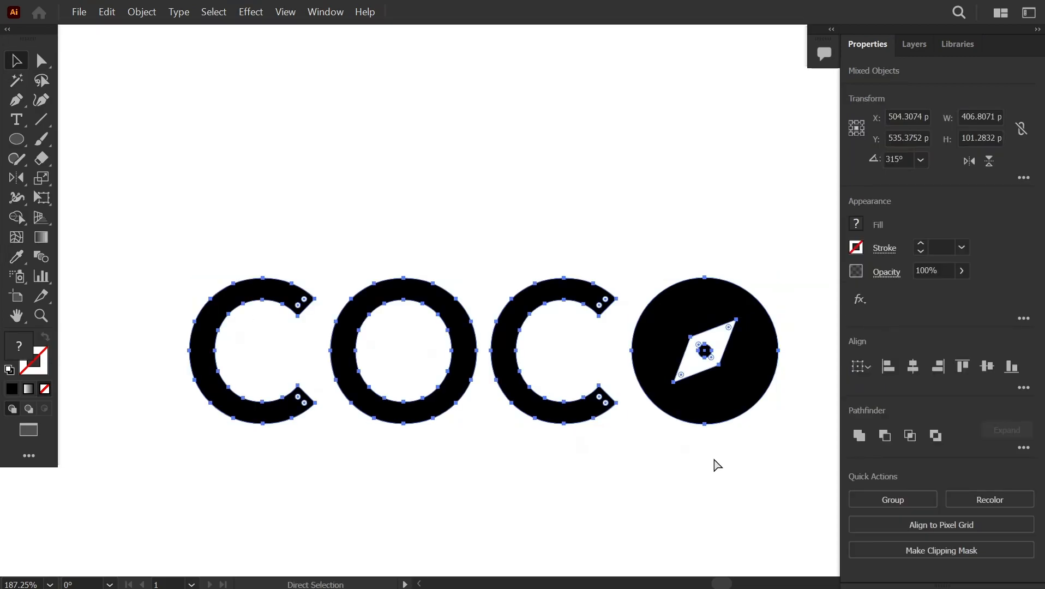
{"action": "key", "text": "ctrl+g"}
Scale the grouped logo down to a very small size and examine its legibility.
{"action": "scroll", "coordinate": [702, 465], "scroll_direction": "down", "scroll_amount": 4}
{"action": "left_click_drag", "start_coordinate": [585, 450], "coordinate": [453, 335]}
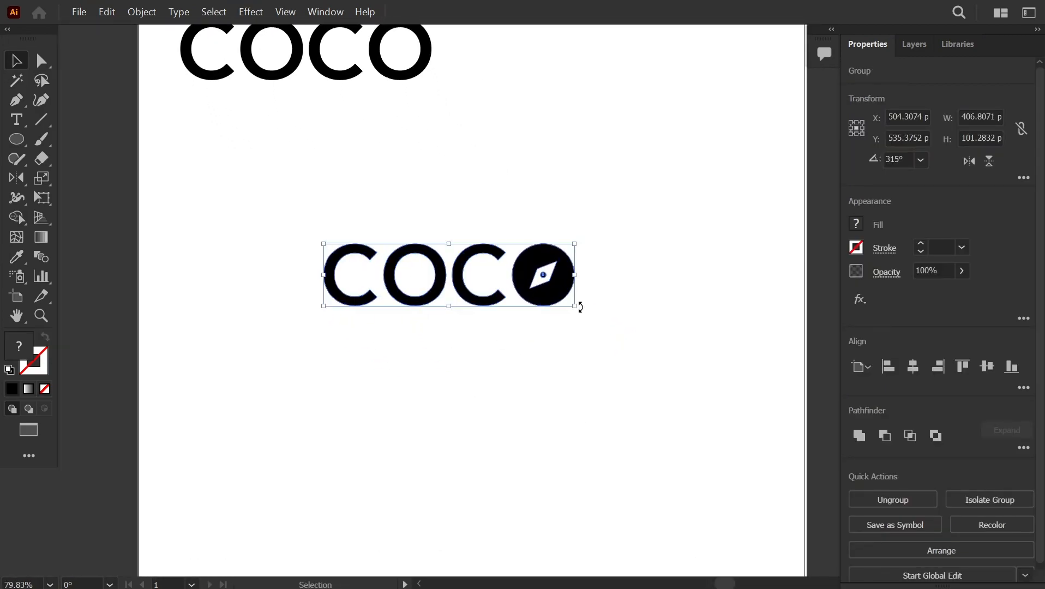
{"action": "left_click_drag", "start_coordinate": [573, 308], "coordinate": [474, 288]}
{"action": "left_click", "coordinate": [611, 375]}
{"action": "left_click_drag", "start_coordinate": [606, 375], "coordinate": [646, 410]}
{"action": "left_click_drag", "start_coordinate": [465, 313], "coordinate": [589, 371]}
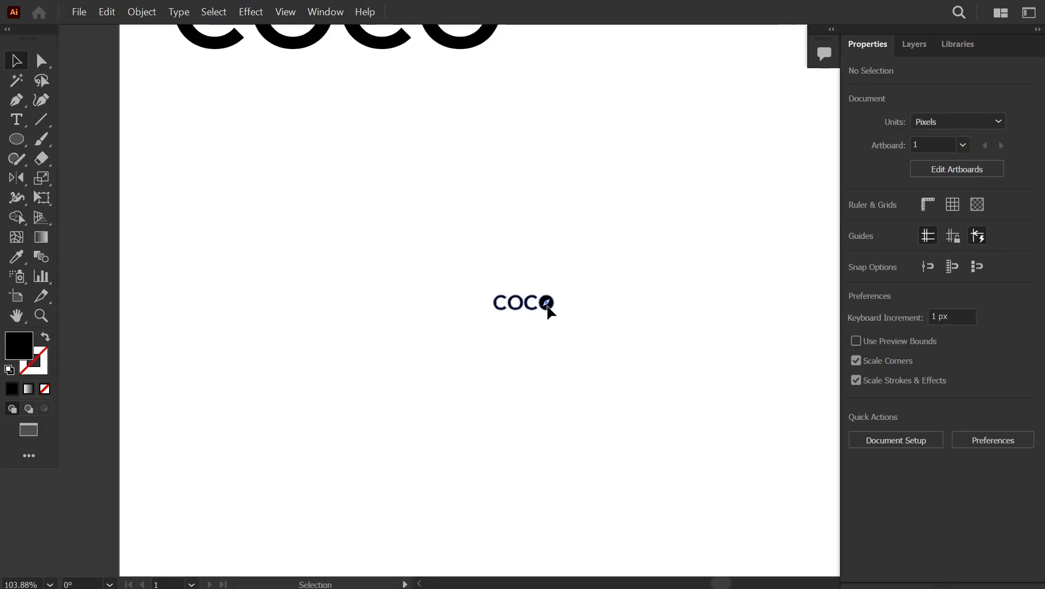
Scale the small grouped logo back up to a large size on the artboard and deselect it.
{"action": "left_click", "coordinate": [545, 309]}
{"action": "left_click_drag", "start_coordinate": [546, 309], "coordinate": [730, 410]}
{"action": "left_click", "coordinate": [731, 457]}
{"action": "left_click_drag", "start_coordinate": [735, 450], "coordinate": [503, 373]}
{"action": "left_click_drag", "start_coordinate": [512, 323], "coordinate": [537, 336]}
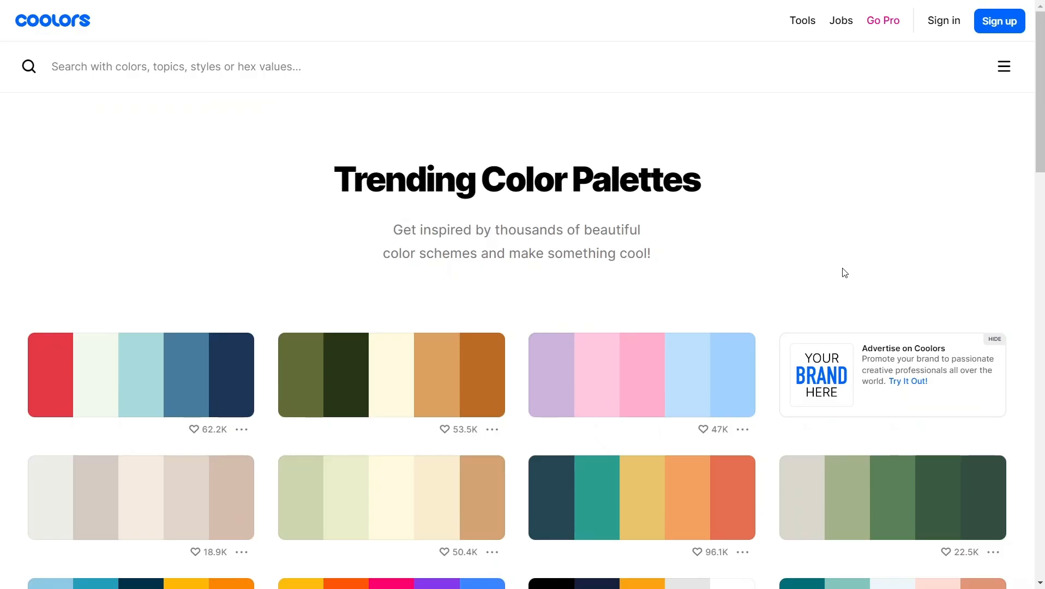
Browse the trending colour palettes on Coolors and filter them by the colour Yellow.
{"action": "scroll", "coordinate": [845, 272], "scroll_direction": "down", "scroll_amount": 8}
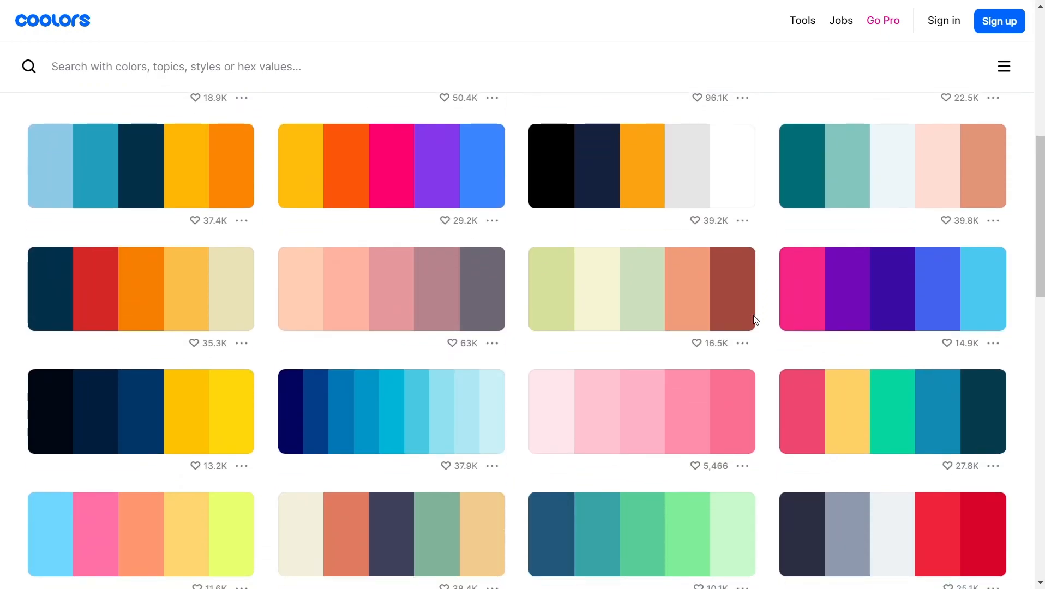
{"action": "scroll", "coordinate": [756, 320], "scroll_direction": "down", "scroll_amount": 12}
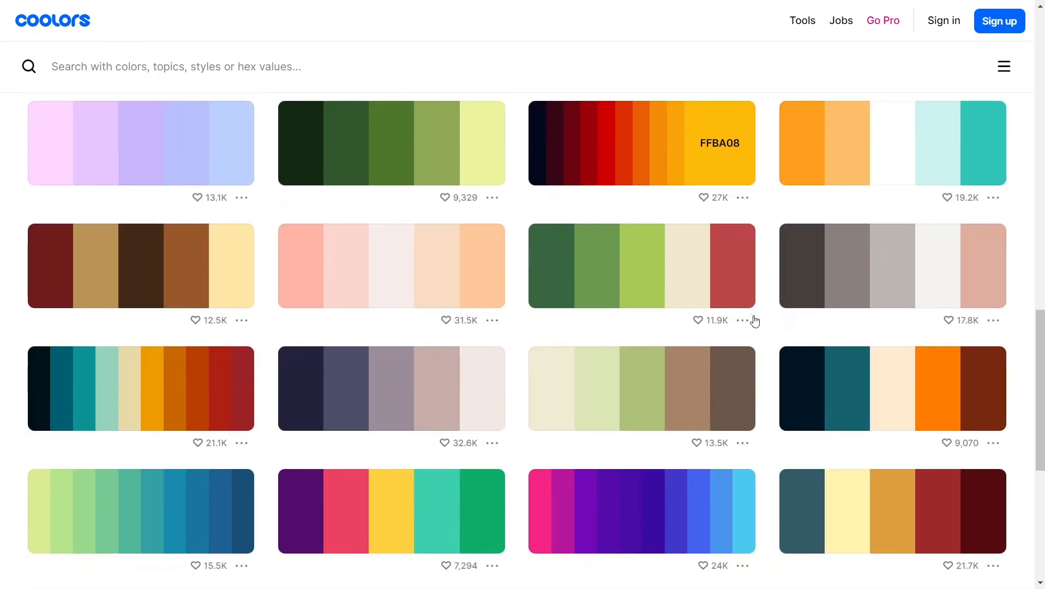
{"action": "scroll", "coordinate": [756, 320], "scroll_direction": "up", "scroll_amount": 20}
{"action": "left_click", "coordinate": [87, 63]}
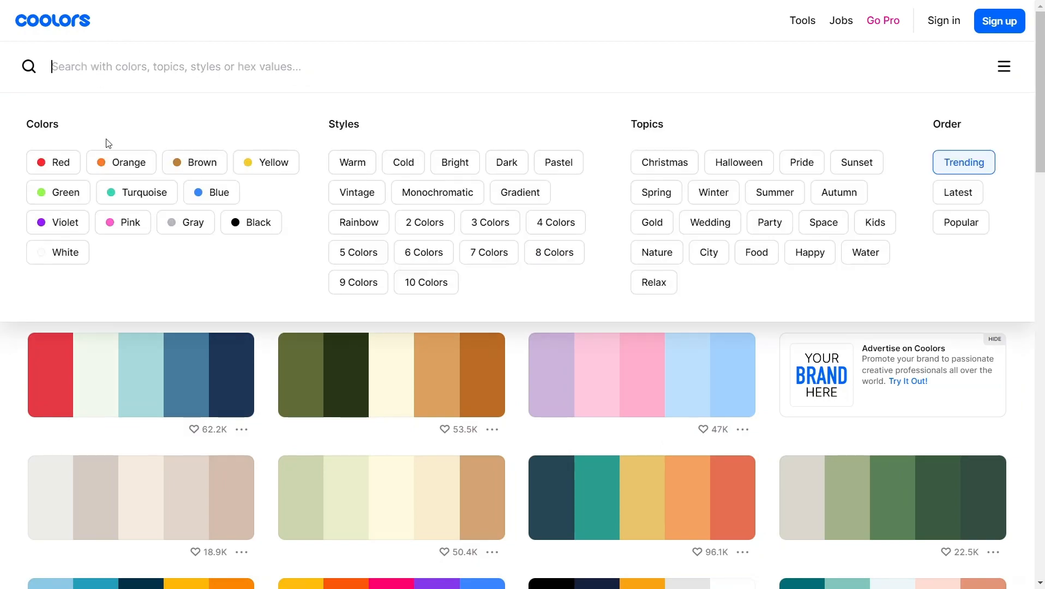
{"action": "left_click", "coordinate": [247, 163]}
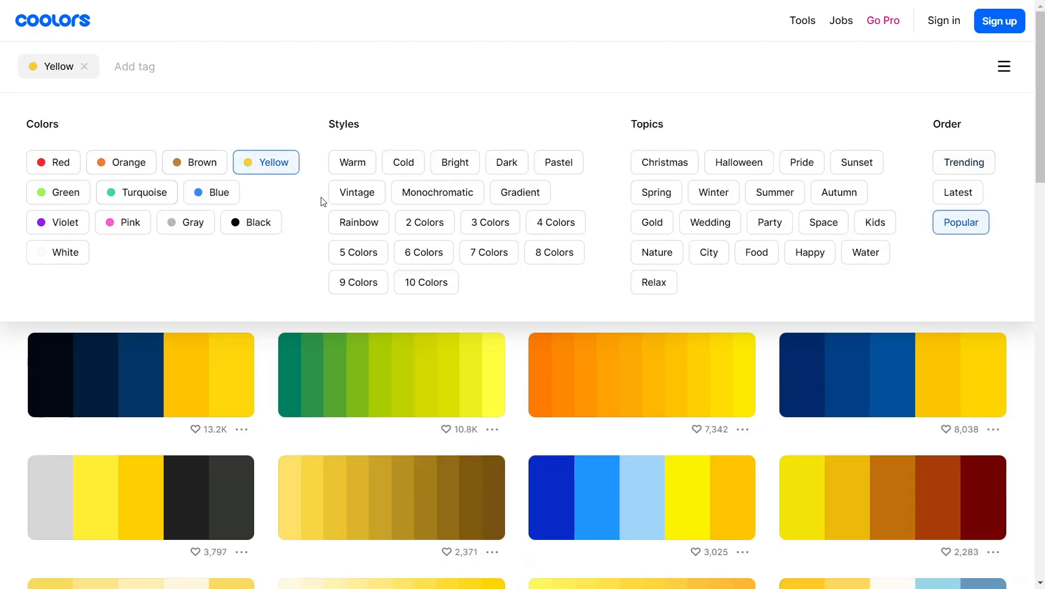
Copy the colour FFD60A from the first navy and yellow palette and switch back to Illustrator.
{"action": "scroll", "coordinate": [966, 302], "scroll_direction": "down", "scroll_amount": 2}
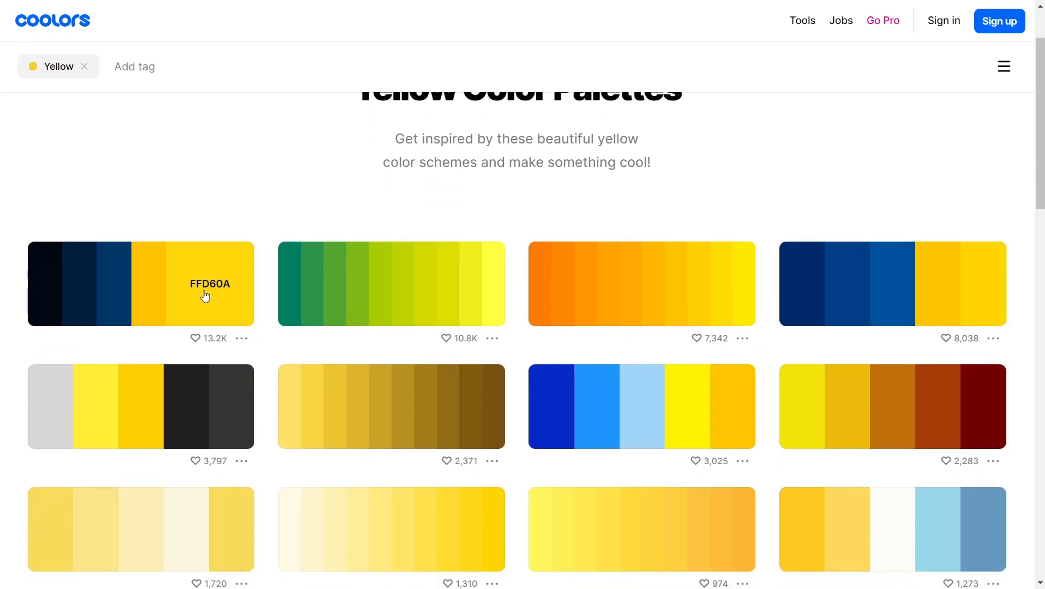
{"action": "left_click", "coordinate": [205, 297]}
{"action": "key", "text": "alt+Tab"}
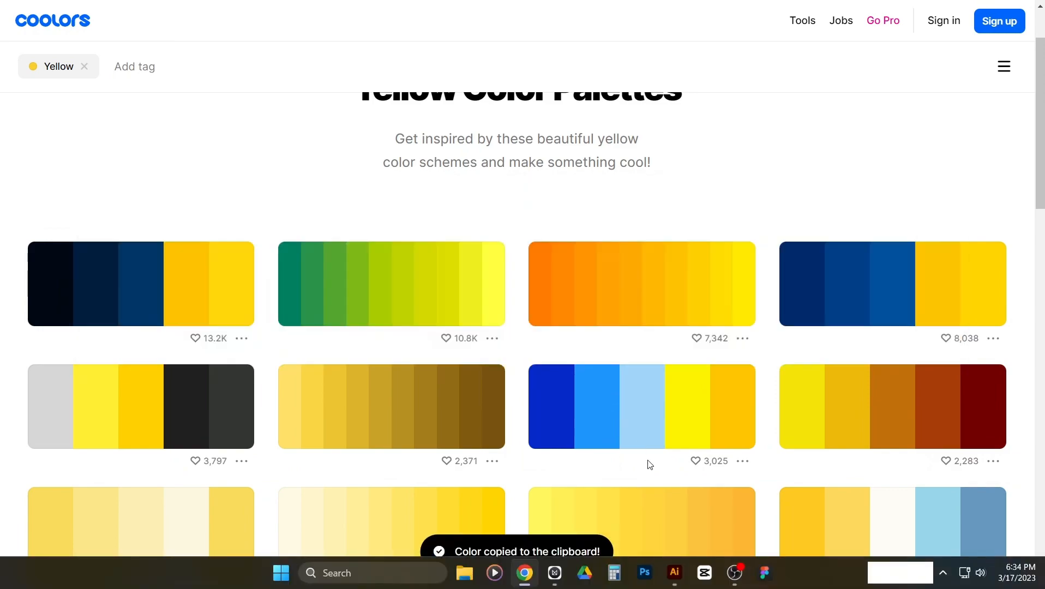
Examine the compass symbol's circle, needle and centre dot up close.
{"action": "key", "text": "ctrl+space"}
{"action": "left_click_drag", "start_coordinate": [563, 316], "coordinate": [693, 327]}
{"action": "left_click_drag", "start_coordinate": [696, 427], "coordinate": [448, 185]}
{"action": "key", "text": "ctrl+space"}
{"action": "left_click_drag", "start_coordinate": [503, 461], "coordinate": [537, 462]}
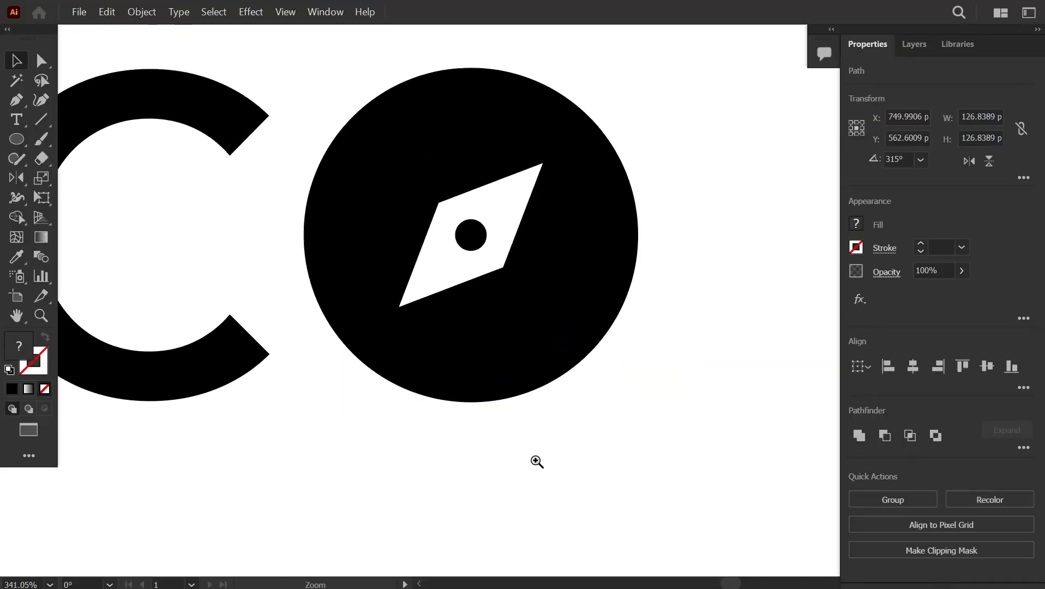
{"action": "left_click", "coordinate": [536, 460]}
{"action": "left_click", "coordinate": [508, 245]}
{"action": "left_click", "coordinate": [715, 425]}
{"action": "key", "text": "ctrl+space"}
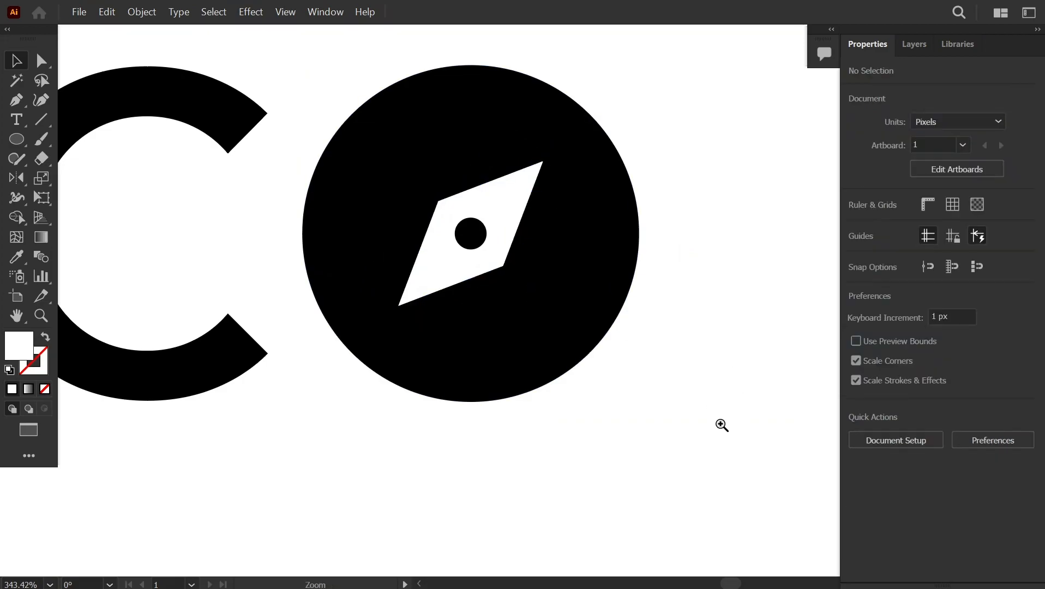
{"action": "left_click_drag", "start_coordinate": [716, 425], "coordinate": [611, 426]}
{"action": "key", "text": "space"}
{"action": "left_click_drag", "start_coordinate": [487, 487], "coordinate": [496, 429]}
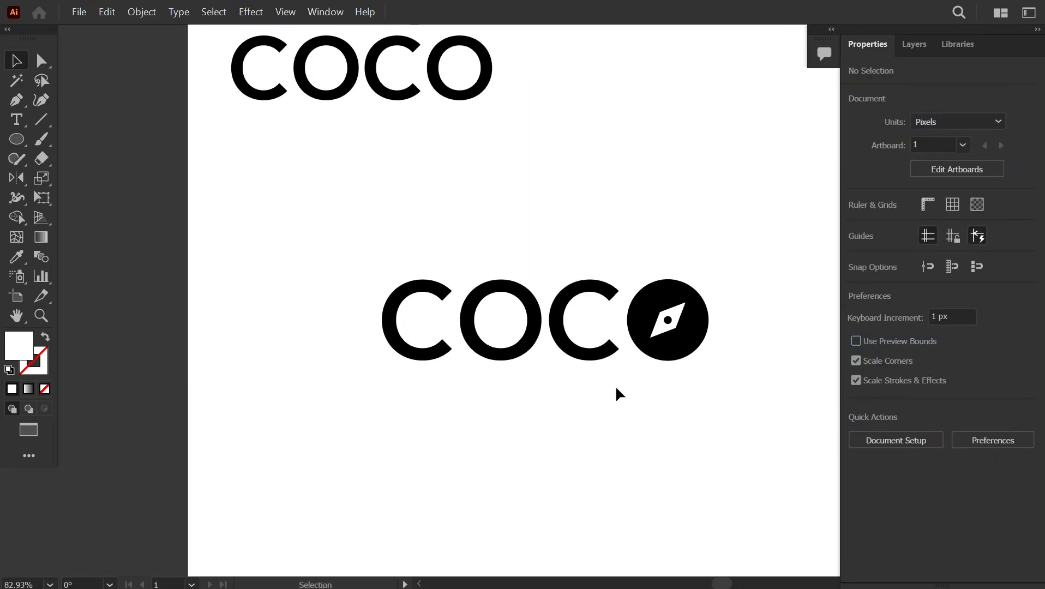
Fill the COC letters and the compass circle with the yellow FFD60A.
{"action": "left_click_drag", "start_coordinate": [463, 346], "coordinate": [373, 353]}
{"action": "left_click_drag", "start_coordinate": [746, 414], "coordinate": [398, 348]}
{"action": "double_click", "coordinate": [19, 345]}
{"action": "type", "text": "ffd60a"}
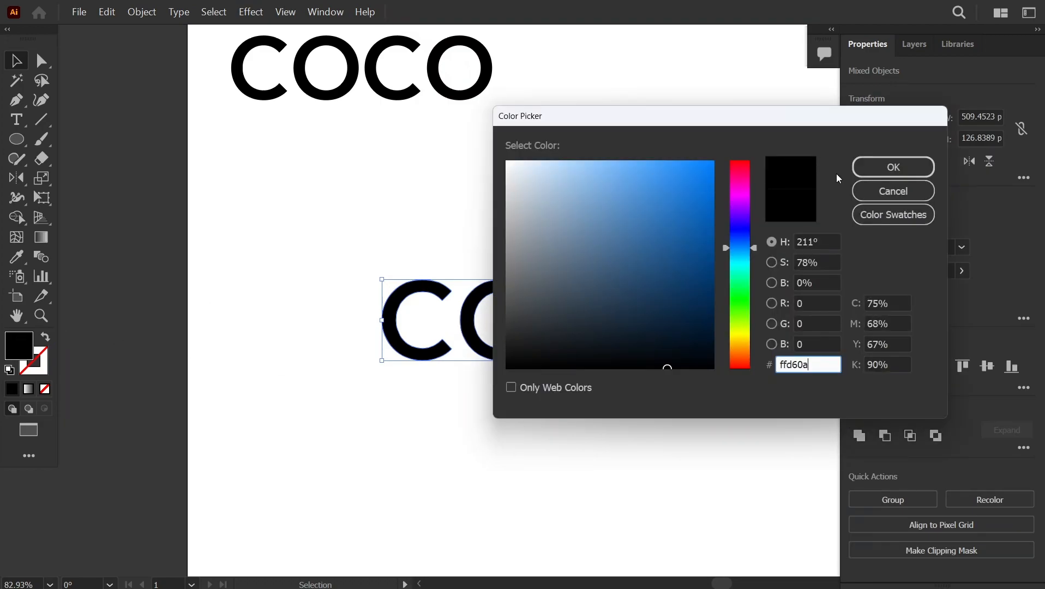
{"action": "left_click", "coordinate": [878, 174]}
{"action": "left_click", "coordinate": [731, 371]}
Recolour the black dot at the needle's centre by sampling the compass circle's yellow with the Eyedropper.
{"action": "key", "text": "ctrl+space"}
{"action": "left_click_drag", "start_coordinate": [701, 349], "coordinate": [938, 374]}
{"action": "key", "text": "space"}
{"action": "left_click_drag", "start_coordinate": [611, 285], "coordinate": [611, 353]}
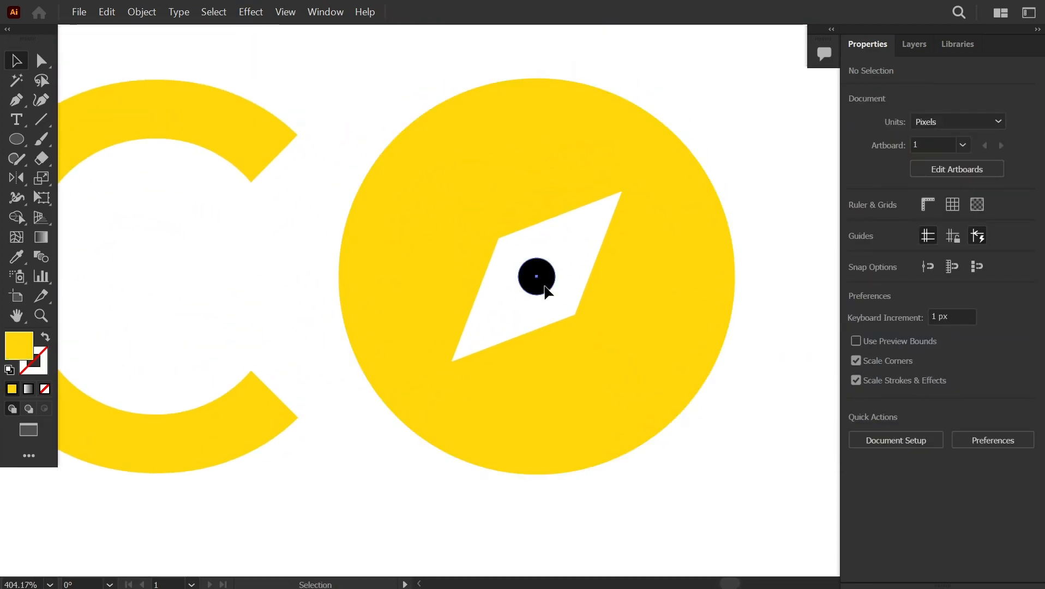
{"action": "left_click", "coordinate": [543, 288]}
{"action": "left_click", "coordinate": [726, 420]}
{"action": "key", "text": "ctrl+space"}
{"action": "left_click_drag", "start_coordinate": [726, 420], "coordinate": [518, 423]}
{"action": "key", "text": "space"}
{"action": "left_click_drag", "start_coordinate": [570, 471], "coordinate": [710, 380]}
{"action": "left_click", "coordinate": [650, 286]}
{"action": "key", "text": "i"}
{"action": "left_click", "coordinate": [571, 322]}
{"action": "key", "text": "v"}
Try to group the centre dot, the compass circle and the three letters.
{"action": "key", "text": "ctrl+space"}
{"action": "key", "text": "space"}
{"action": "left_click_drag", "start_coordinate": [690, 322], "coordinate": [706, 419]}
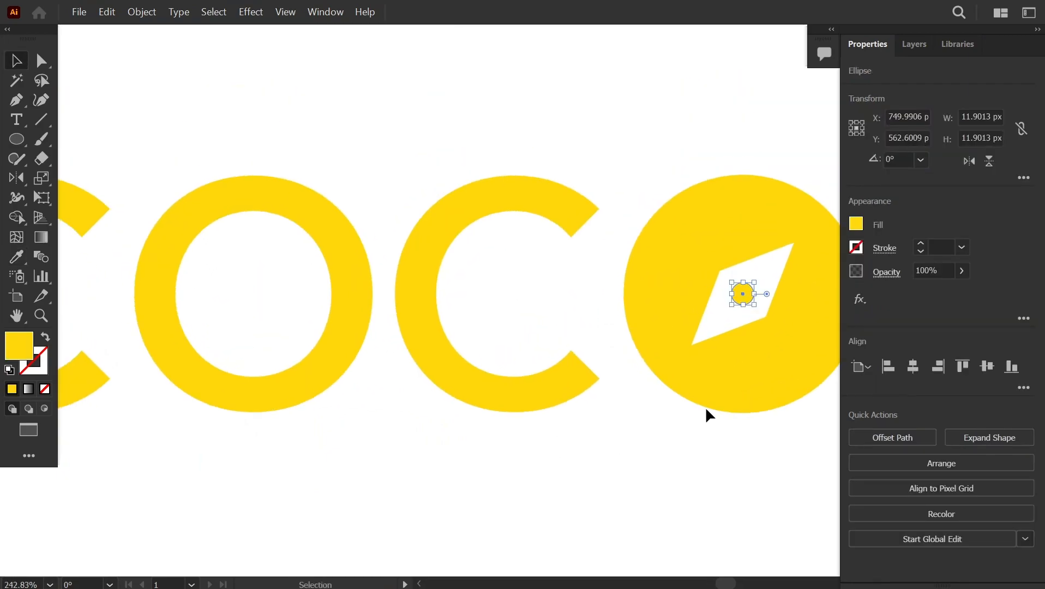
{"action": "left_click", "coordinate": [689, 390], "text": "shift"}
{"action": "left_click", "coordinate": [519, 400], "text": "shift"}
{"action": "left_click", "coordinate": [273, 388], "text": "shift"}
{"action": "key", "text": "ctrl+space"}
{"action": "left_click_drag", "start_coordinate": [563, 454], "coordinate": [286, 447]}
{"action": "left_click", "coordinate": [328, 415], "text": "shift"}
{"action": "key", "text": "ctrl+g"}
{"action": "left_click", "coordinate": [595, 496]}
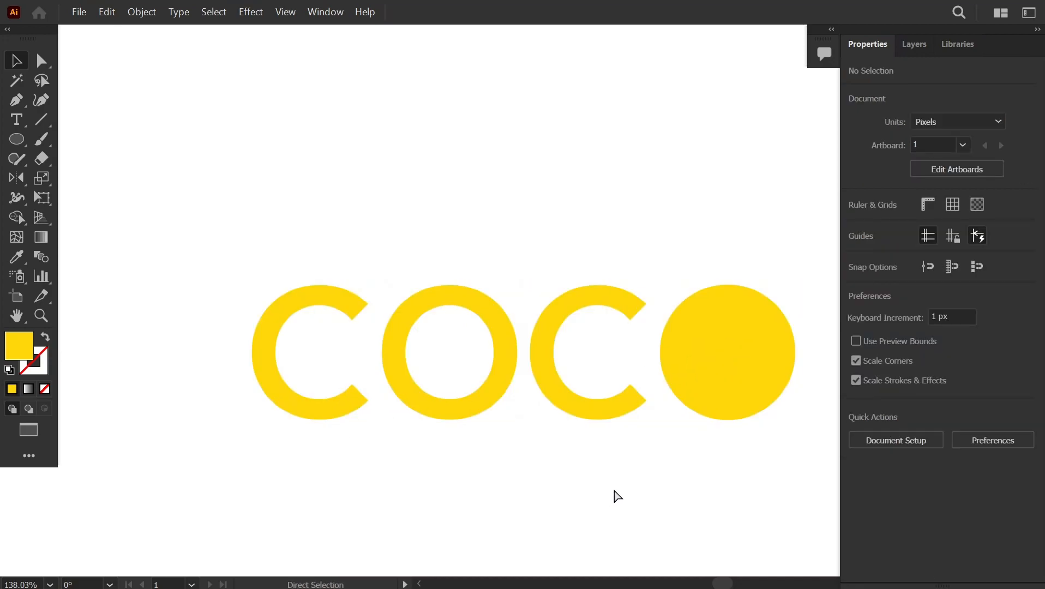
{"action": "key", "text": "ctrl+z"}
Try grouping the letters with the compass circle and dot again, and inspect the objects' layer order.
{"action": "left_click", "coordinate": [752, 425]}
{"action": "left_click", "coordinate": [714, 365]}
{"action": "left_click", "coordinate": [713, 433]}
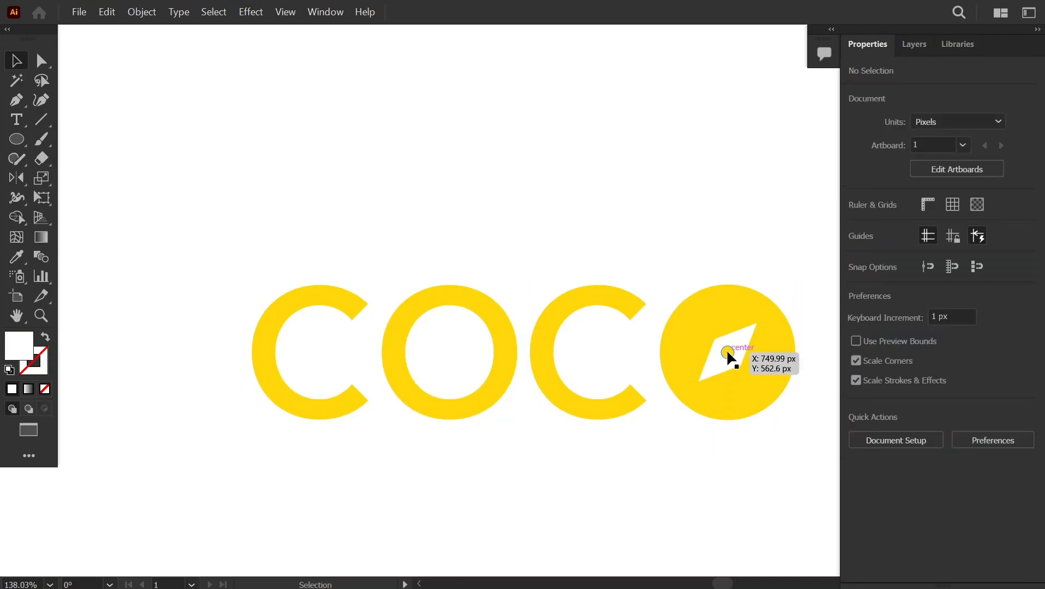
{"action": "left_click", "coordinate": [736, 402]}
{"action": "left_click", "coordinate": [587, 412], "text": "shift"}
{"action": "left_click", "coordinate": [301, 413], "text": "shift"}
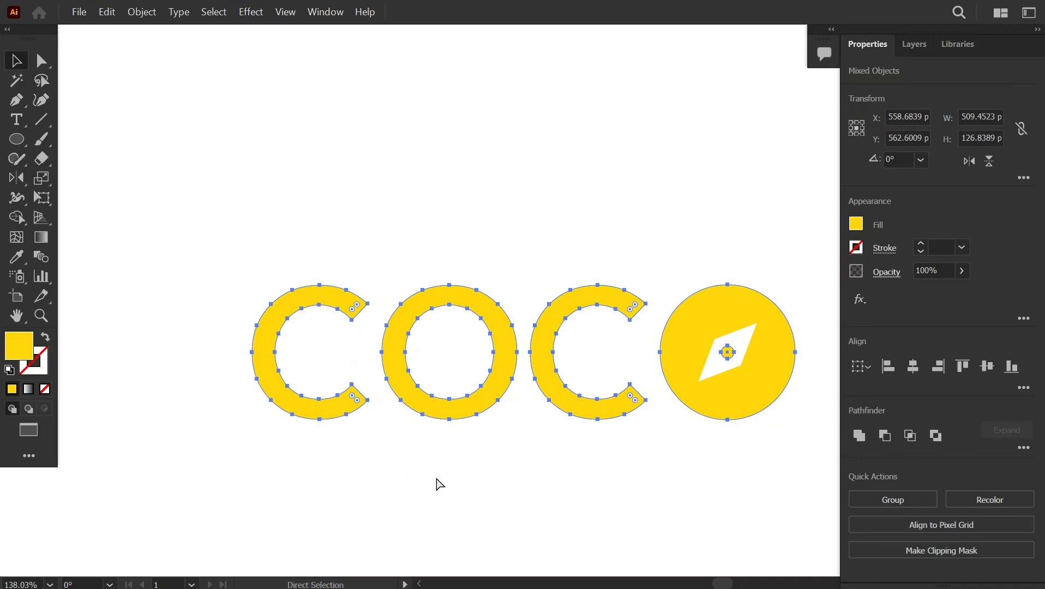
{"action": "left_click", "coordinate": [893, 500]}
{"action": "left_click", "coordinate": [915, 45]}
{"action": "left_click", "coordinate": [892, 71]}
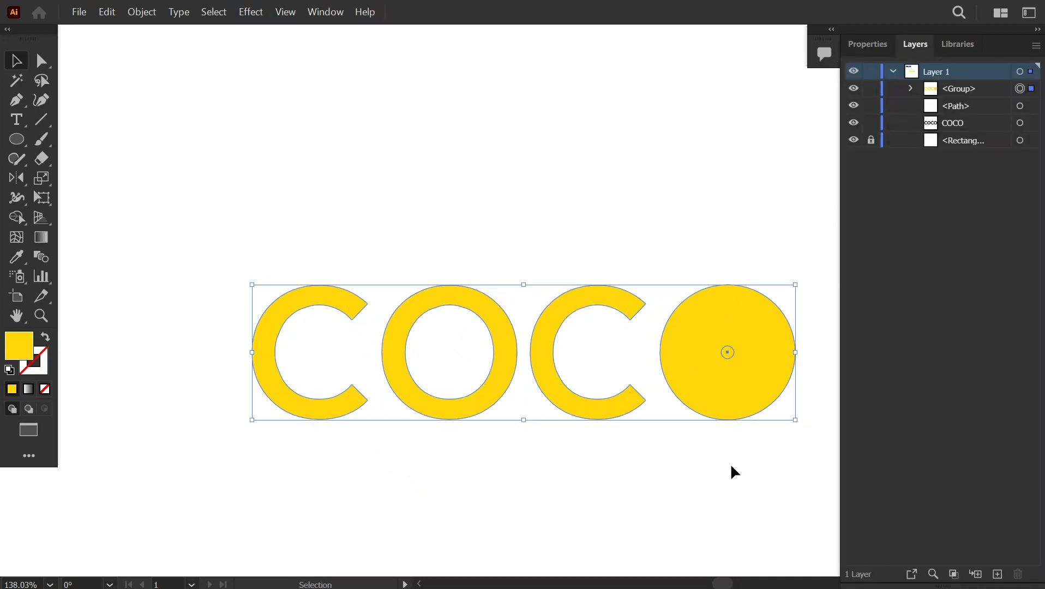
{"action": "key", "text": "ctrl+z"}
{"action": "left_click", "coordinate": [731, 467]}
{"action": "scroll", "coordinate": [712, 480], "scroll_direction": "down", "scroll_amount": 2}
{"action": "left_click_drag", "start_coordinate": [712, 480], "coordinate": [627, 413]}
Copy an orange-yellow shade from a yellow-to-orange palette on Coolors and switch back to Illustrator.
{"action": "key", "text": "alt+Tab"}
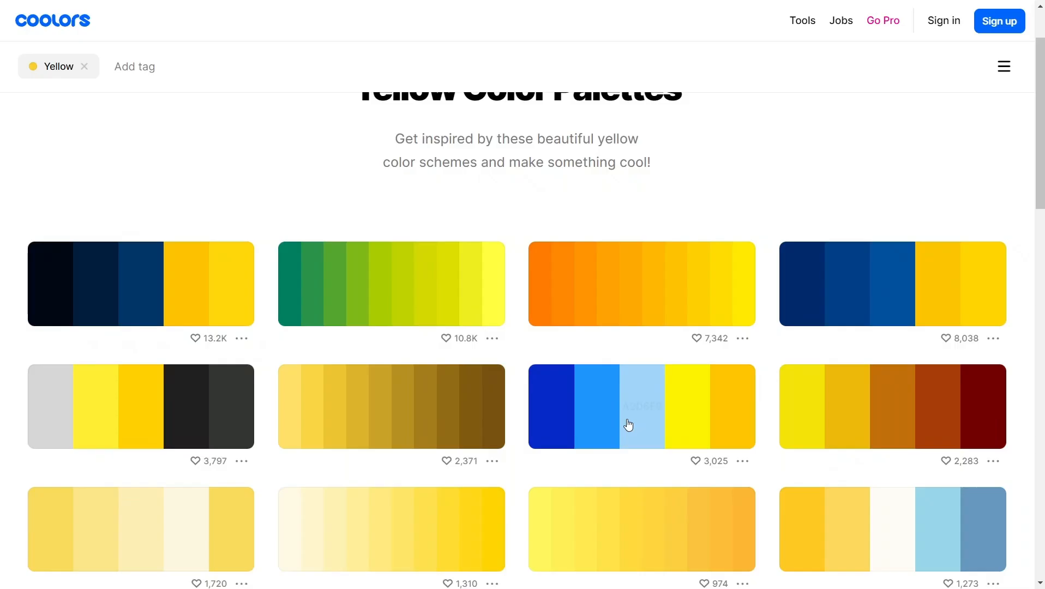
{"action": "scroll", "coordinate": [394, 334], "scroll_direction": "up", "scroll_amount": 2}
{"action": "scroll", "coordinate": [407, 374], "scroll_direction": "down", "scroll_amount": 2}
{"action": "scroll", "coordinate": [132, 302], "scroll_direction": "up", "scroll_amount": 1}
{"action": "left_click", "coordinate": [132, 302]}
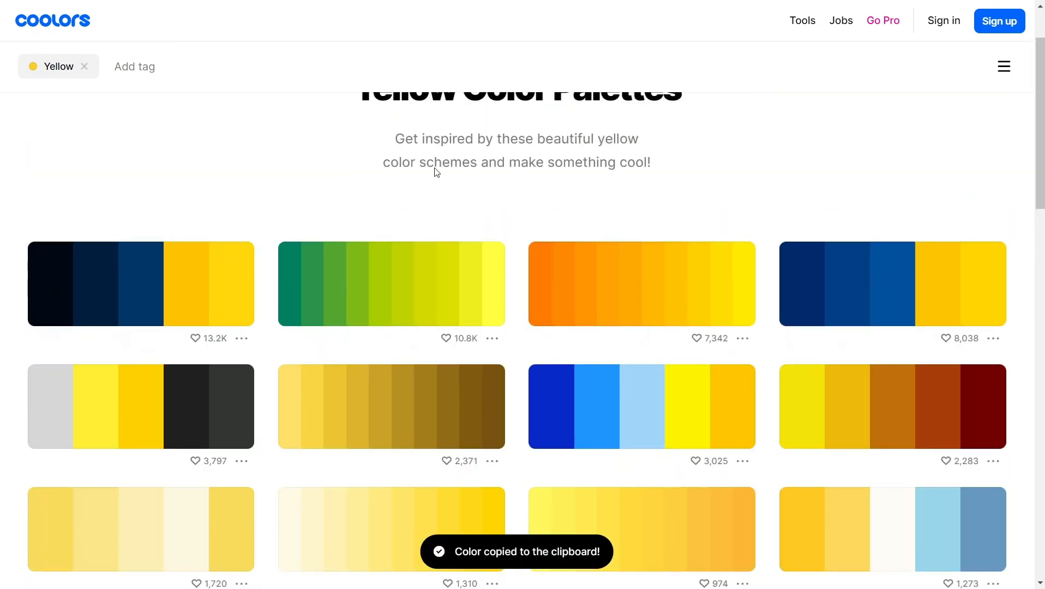
{"action": "scroll", "coordinate": [973, 355], "scroll_direction": "down", "scroll_amount": 10}
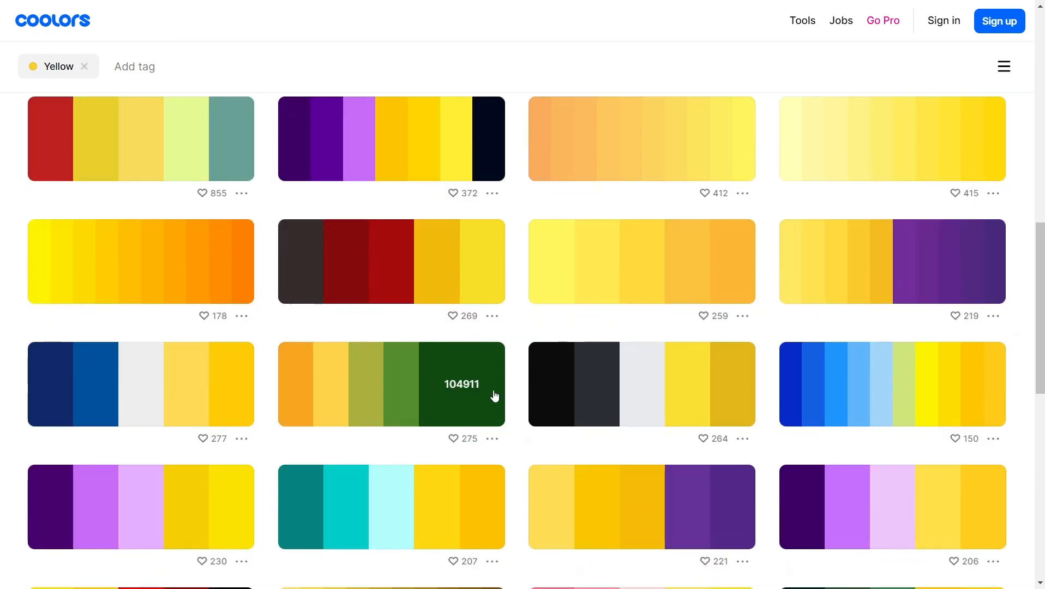
{"action": "left_click", "coordinate": [132, 262]}
{"action": "key", "text": "alt+Tab"}
Fill the three letters and the compass circle with the copied orange-yellow, RGB 255, 179, 0.
{"action": "left_click_drag", "start_coordinate": [694, 409], "coordinate": [249, 353]}
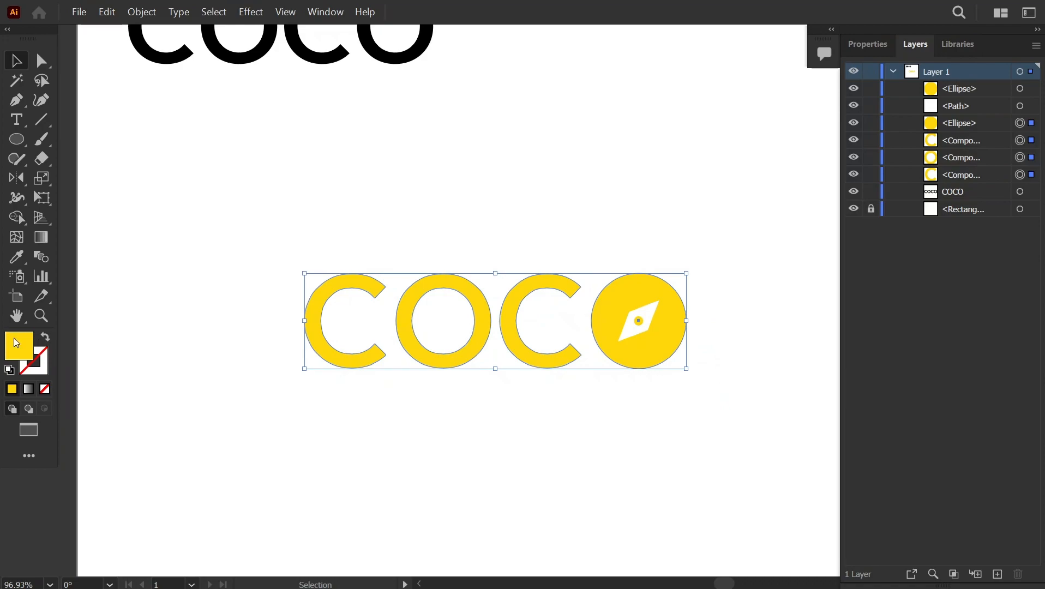
{"action": "double_click", "coordinate": [25, 349]}
{"action": "key", "text": "ctrl+v"}
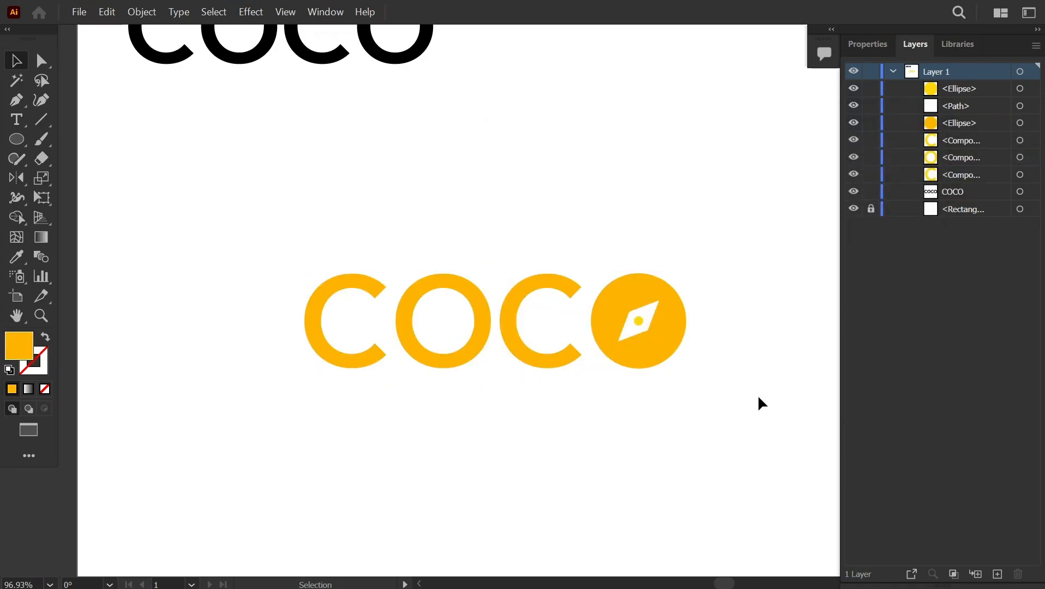
Copy the red D40000 from a Coolors palette and try it as the fill of the letters and compass circle.
{"action": "key", "text": "alt+Tab"}
{"action": "scroll", "coordinate": [760, 406], "scroll_direction": "down", "scroll_amount": 6}
{"action": "left_click", "coordinate": [575, 409]}
{"action": "key", "text": "alt+Tab"}
{"action": "left_click_drag", "start_coordinate": [694, 391], "coordinate": [295, 360]}
{"action": "double_click", "coordinate": [25, 354]}
{"action": "key", "text": "ctrl+v"}
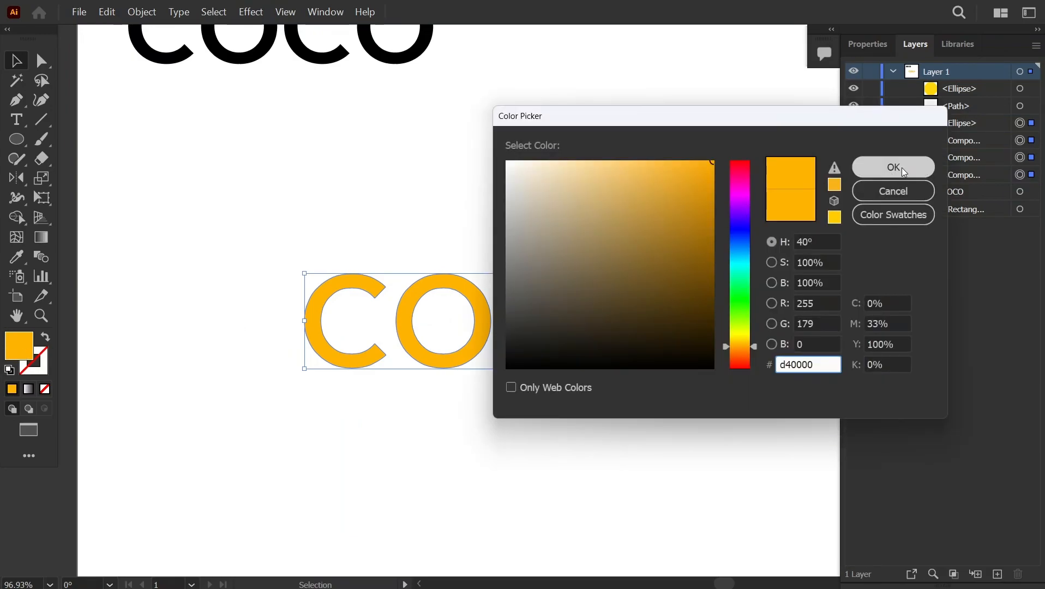
{"action": "key", "text": "Return"}
{"action": "left_click", "coordinate": [668, 469]}
{"action": "key", "text": "ctrl+z"}
Switch to Coolors, replace the Yellow palette filter with Orange and browse the palettes.
{"action": "key", "text": "alt+Tab"}
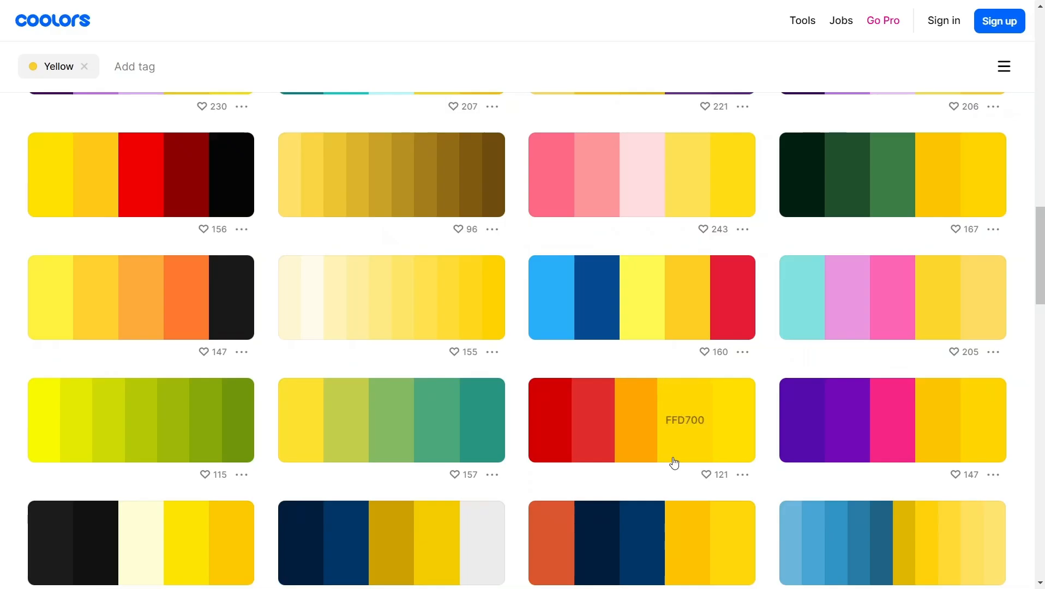
{"action": "scroll", "coordinate": [672, 463], "scroll_direction": "down", "scroll_amount": 8}
{"action": "scroll", "coordinate": [744, 462], "scroll_direction": "up", "scroll_amount": 20}
{"action": "left_click", "coordinate": [84, 67]}
{"action": "left_click", "coordinate": [139, 164]}
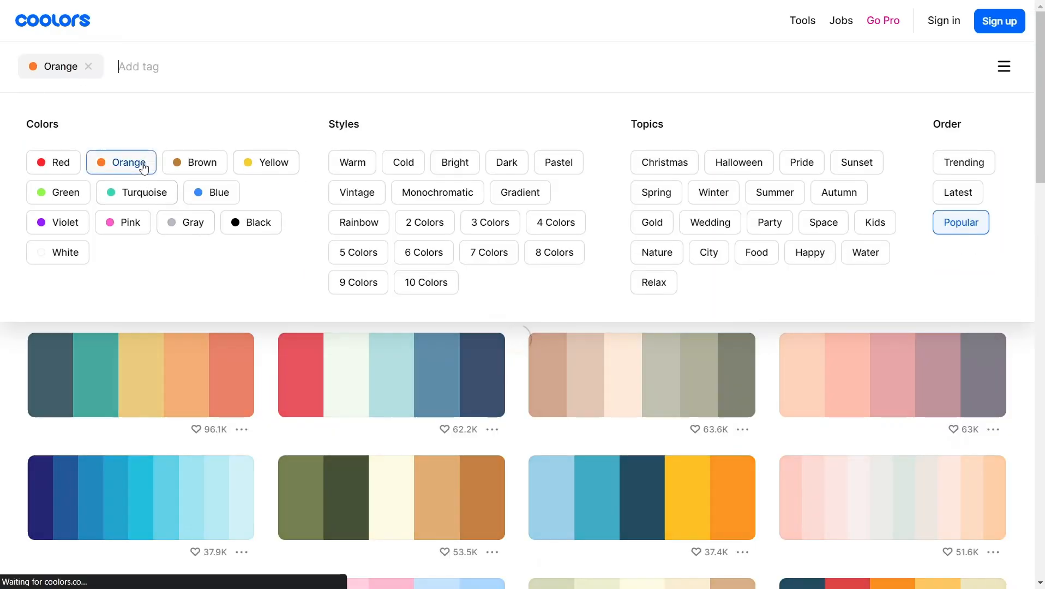
{"action": "scroll", "coordinate": [838, 415], "scroll_direction": "down", "scroll_amount": 4}
{"action": "scroll", "coordinate": [765, 400], "scroll_direction": "up", "scroll_amount": 4}
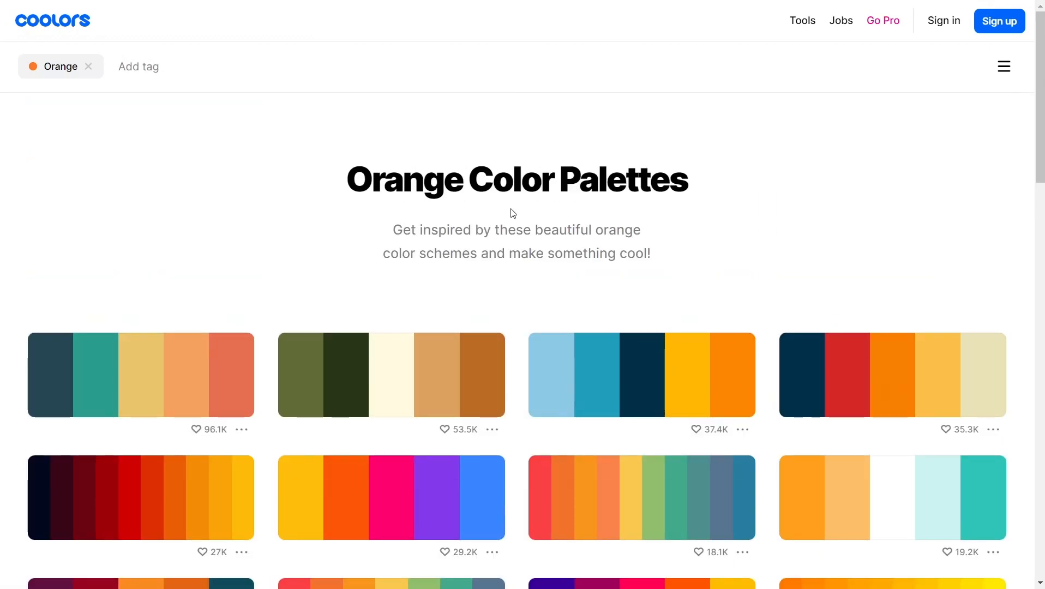
Search Adobe Color for red themes, copy the red F20F38 and return to Illustrator.
{"action": "key", "text": "alt+Tab"}
{"action": "scroll", "coordinate": [590, 394], "scroll_direction": "up", "scroll_amount": 5}
{"action": "left_click", "coordinate": [306, 51]}
{"action": "type", "text": "red"}
{"action": "key", "text": "Return"}
{"action": "scroll", "coordinate": [518, 282], "scroll_direction": "down", "scroll_amount": 3}
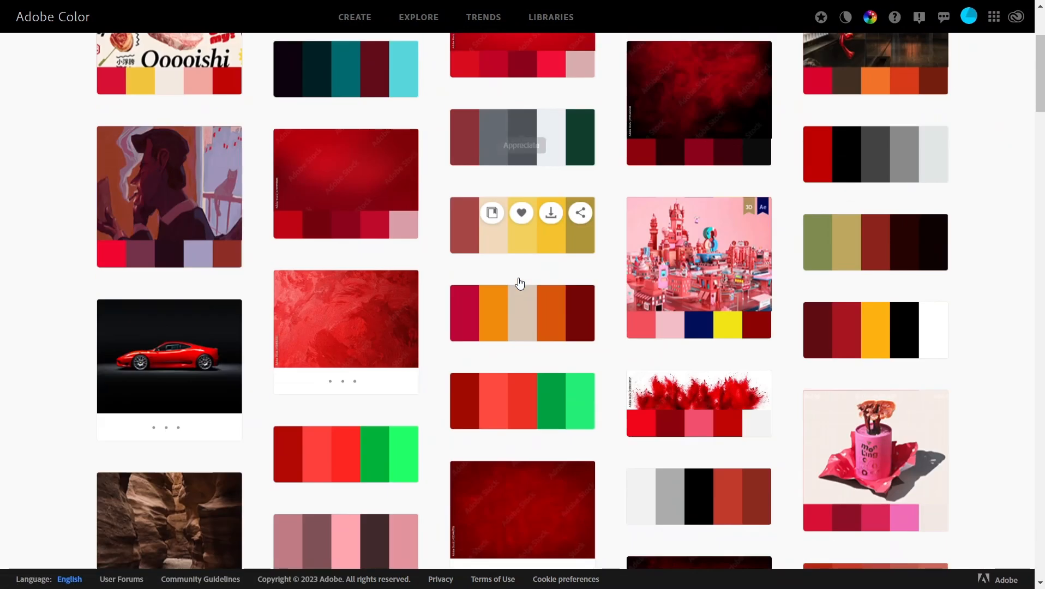
{"action": "scroll", "coordinate": [519, 283], "scroll_direction": "up", "scroll_amount": 3}
{"action": "key", "text": "alt+Tab"}
Fill the three letters and the compass circle with the red F20F38 and review the logo on the artboard.
{"action": "left_click_drag", "start_coordinate": [702, 413], "coordinate": [269, 351]}
{"action": "double_click", "coordinate": [16, 349]}
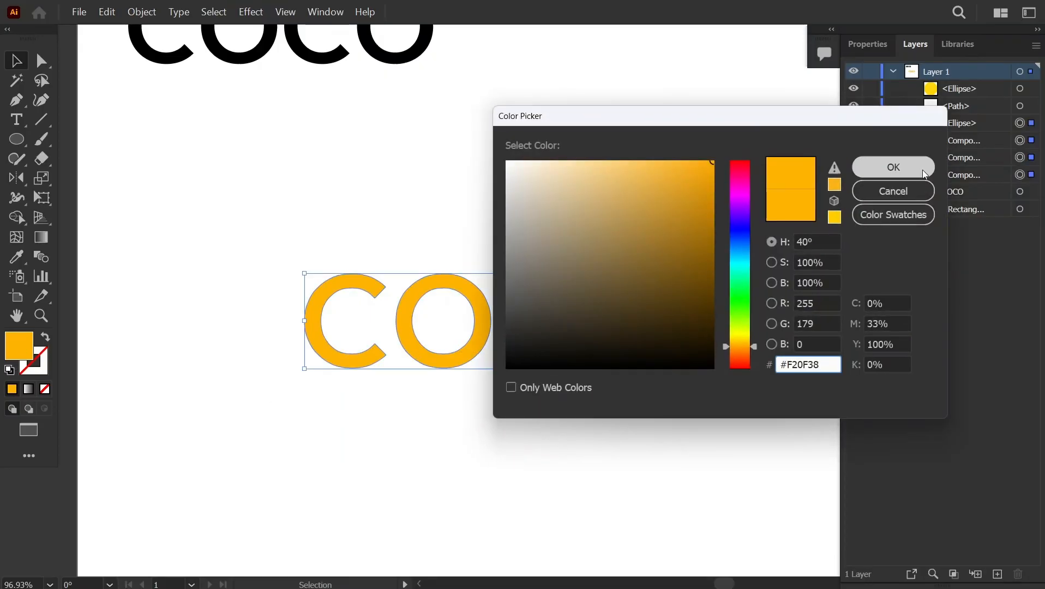
{"action": "key", "text": "ctrl+v"}
{"action": "key", "text": "Return"}
{"action": "scroll", "coordinate": [606, 459], "scroll_direction": "down", "scroll_amount": 2}
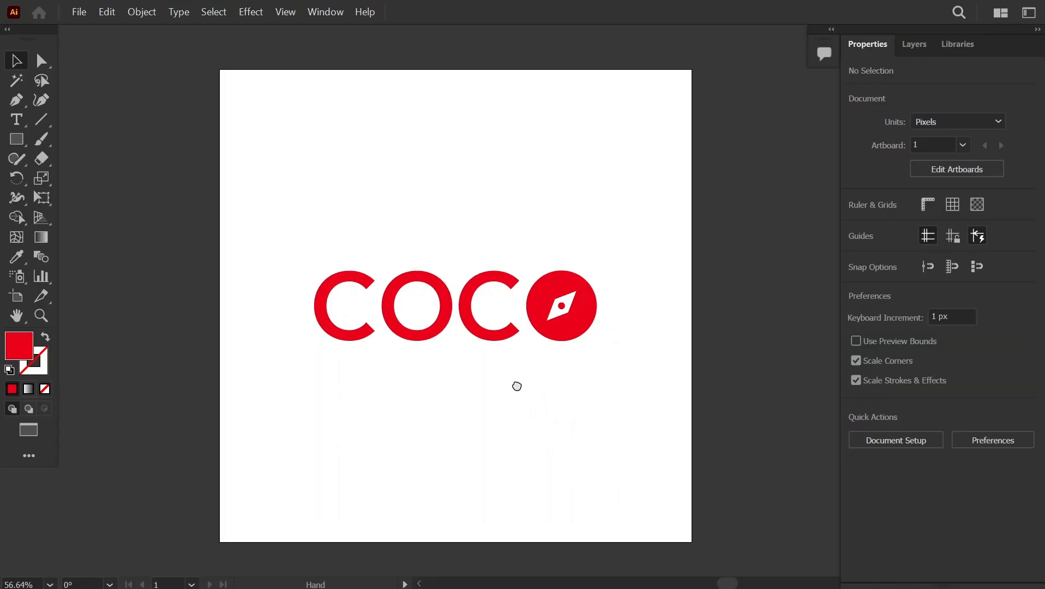
{"action": "left_click_drag", "start_coordinate": [517, 386], "coordinate": [523, 384]}
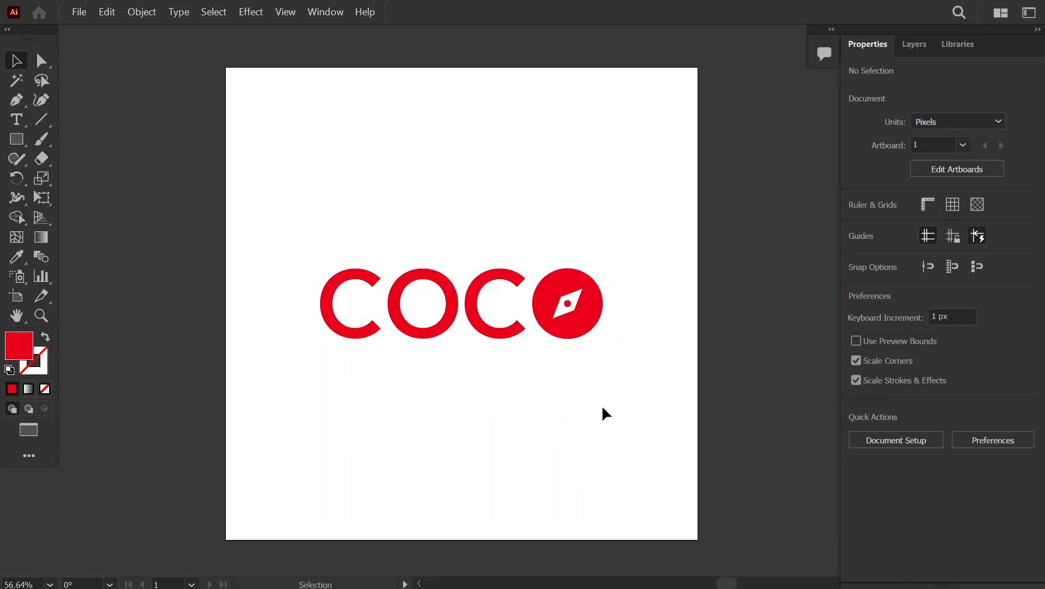
{"action": "left_click_drag", "start_coordinate": [540, 334], "coordinate": [581, 342]}
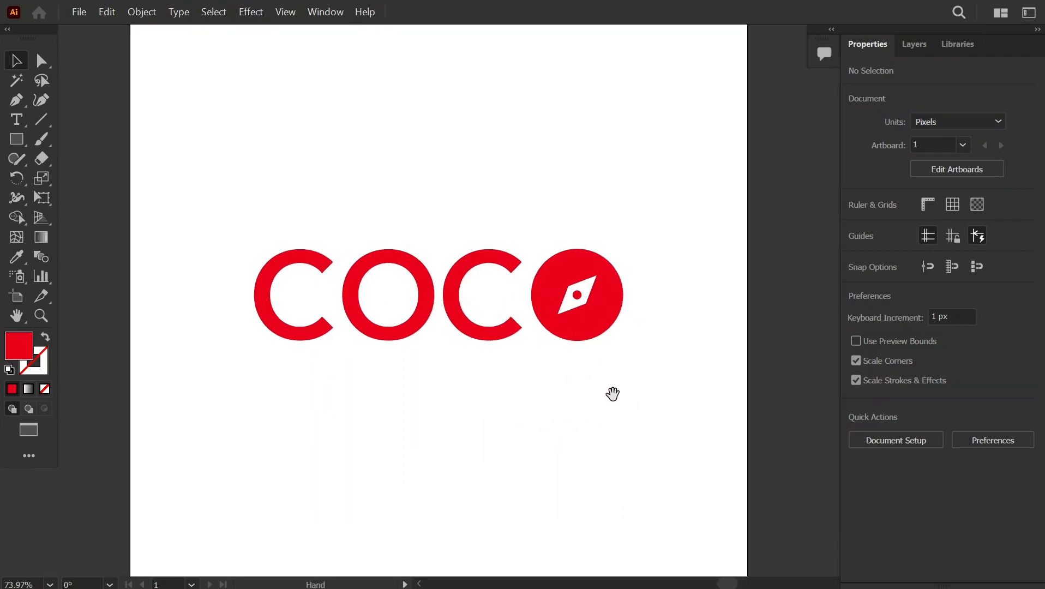